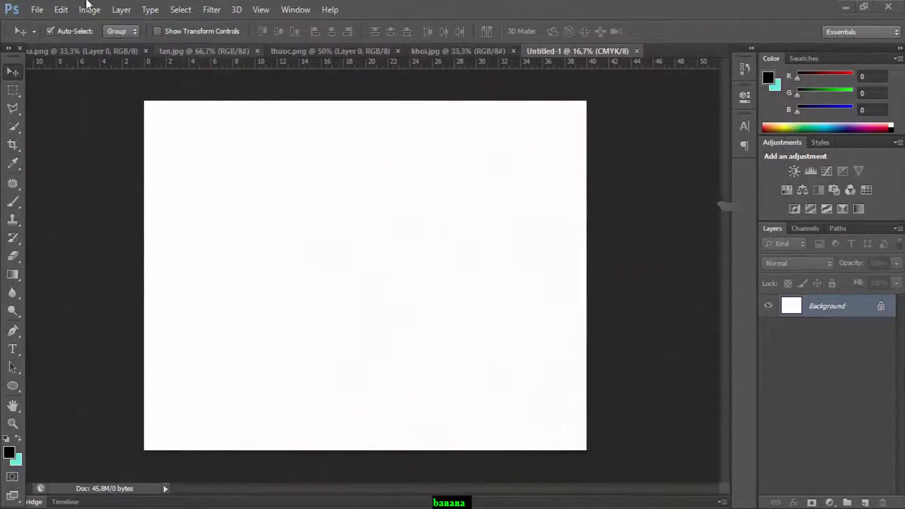
- Bring the banana from banana.png into Untitled-1 and rotate it about 48° so its tip leans up-right
left_click(113, 50)
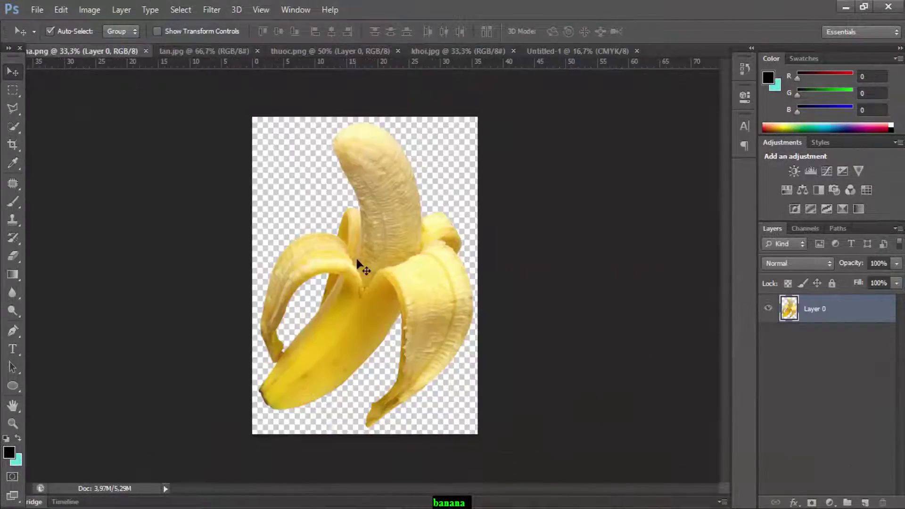
mouse_move(360, 263)
left_mouse_down()
mouse_move(568, 52)
mouse_move(355, 304)
left_mouse_up()
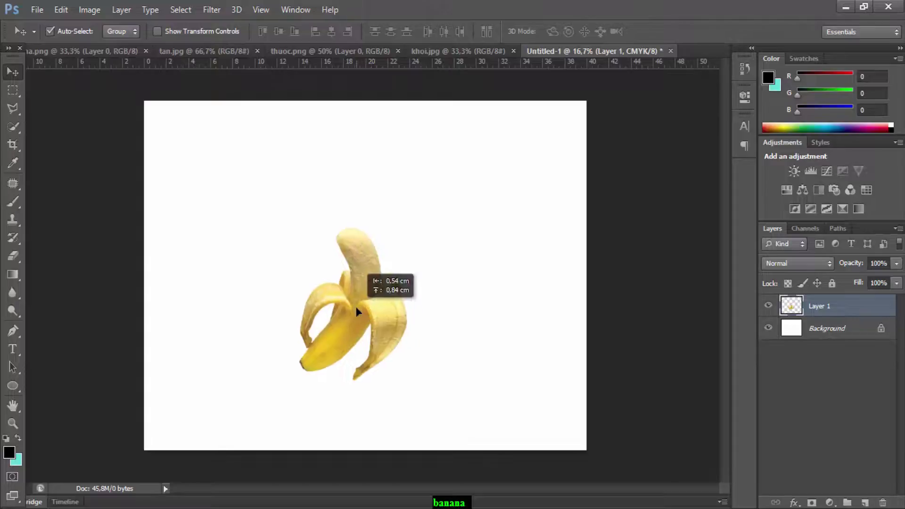
key("ctrl+t")
left_click_drag(406, 246, 458, 304)
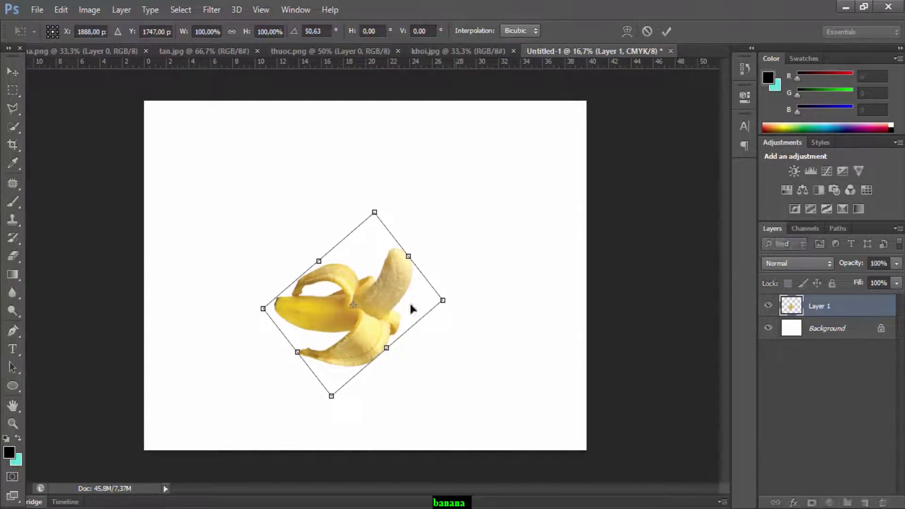
left_click_drag(354, 326, 358, 328)
key("ctrl+plus")
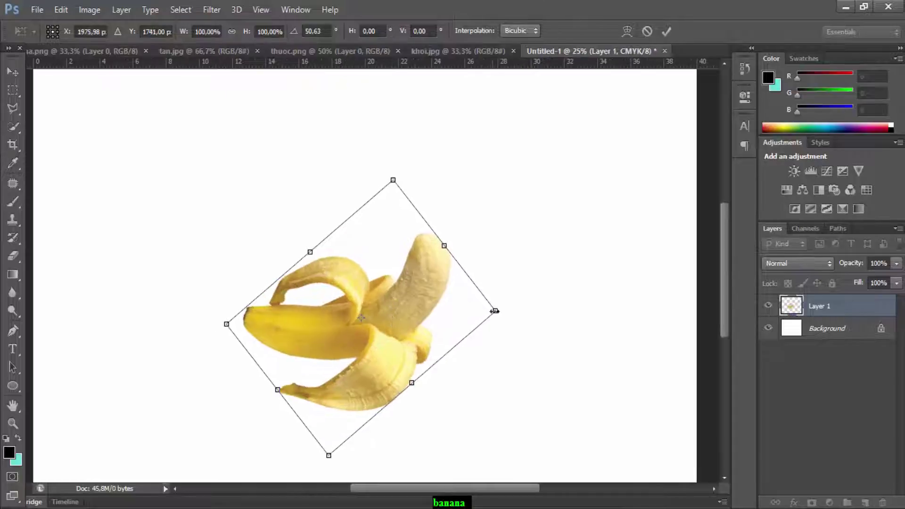
left_click_drag(507, 311, 507, 302)
key("Return")
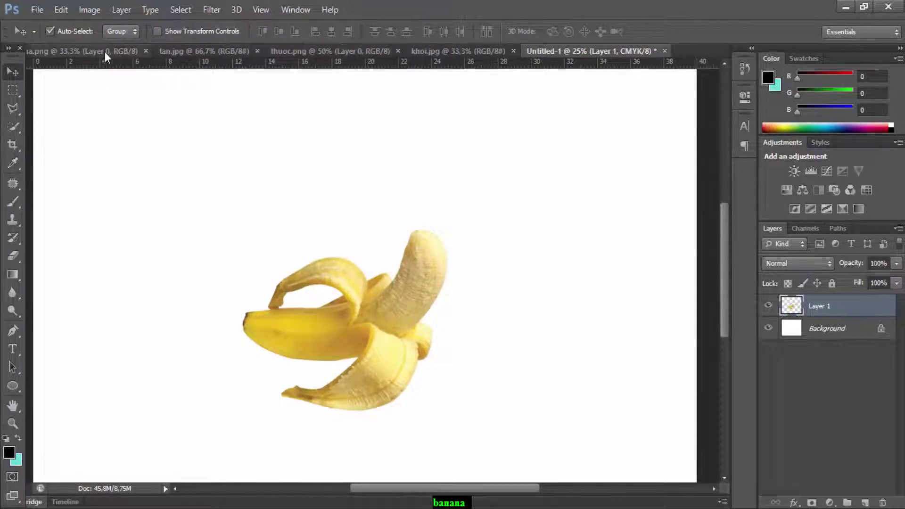
- Bring the burnt ash from thuoc.png into the document, flip it horizontally and place it on the banana tip
left_click(296, 52)
mouse_move(365, 214)
left_mouse_down()
mouse_move(555, 90)
mouse_move(420, 252)
left_mouse_up()
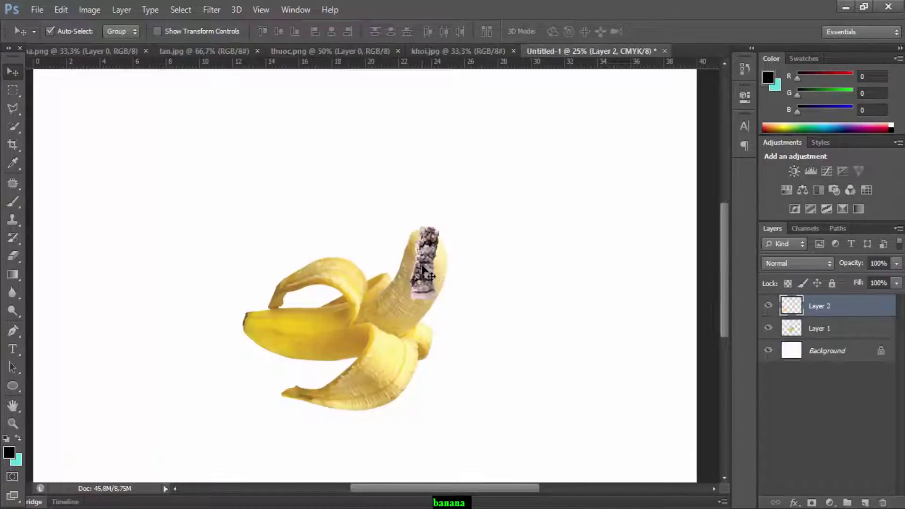
key("ctrl+t")
right_click(419, 250)
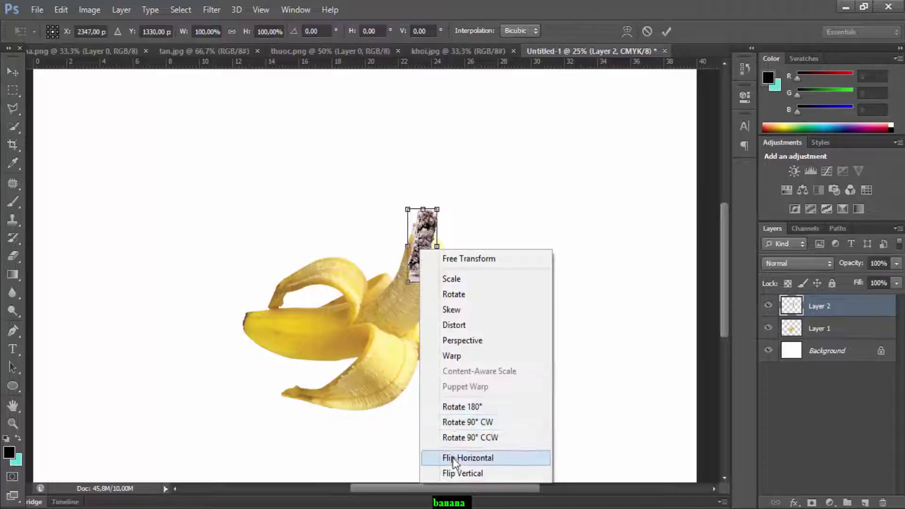
left_click(464, 456)
mouse_move(439, 259)
left_mouse_down()
mouse_move(420, 256)
mouse_move(448, 235)
left_mouse_up()
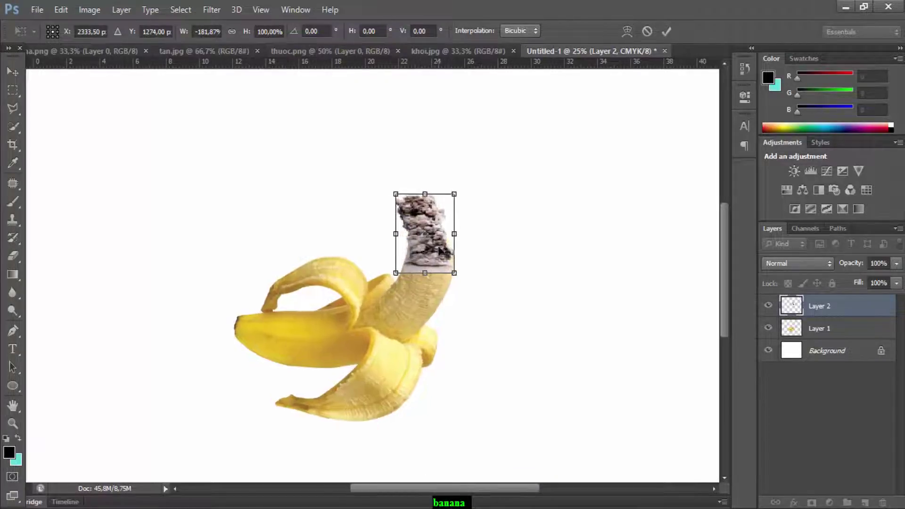
- Widen the ash on both sides so it matches the banana tip's width
key("ctrl+plus")
key("ctrl+plus")
key("ctrl+plus")
left_click_drag(436, 170, 430, 170)
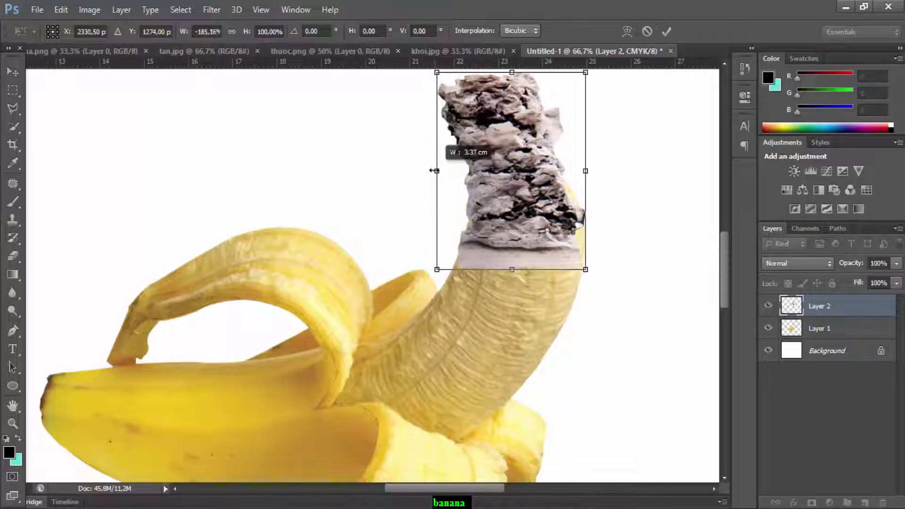
left_click_drag(583, 170, 591, 171)
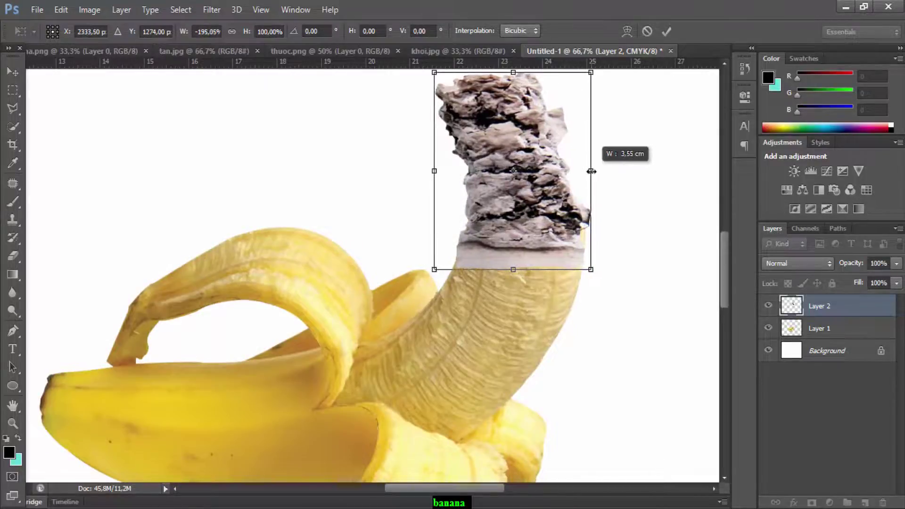
key("Return")
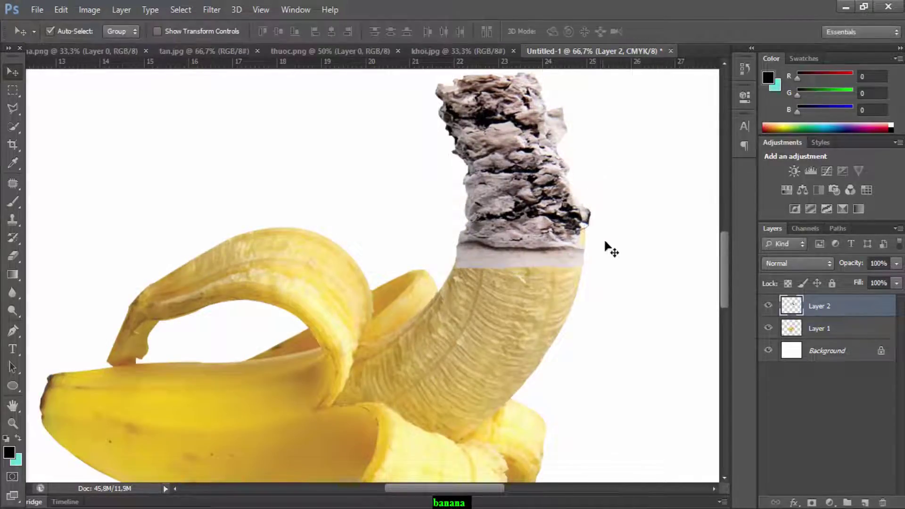
left_click_drag(606, 250, 549, 288)
left_click(831, 332)
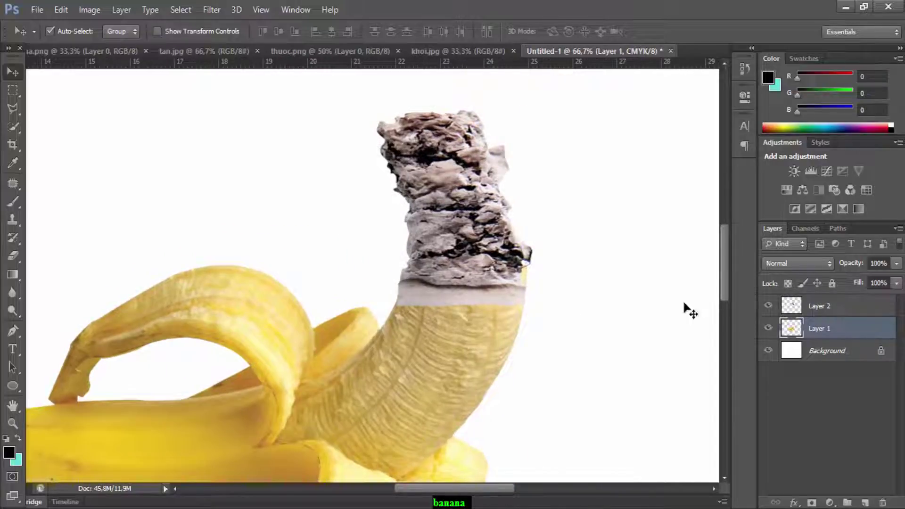
- Temporarily lower Layer 2's opacity to check the ash's alignment, then restore it to full
left_click(13, 255)
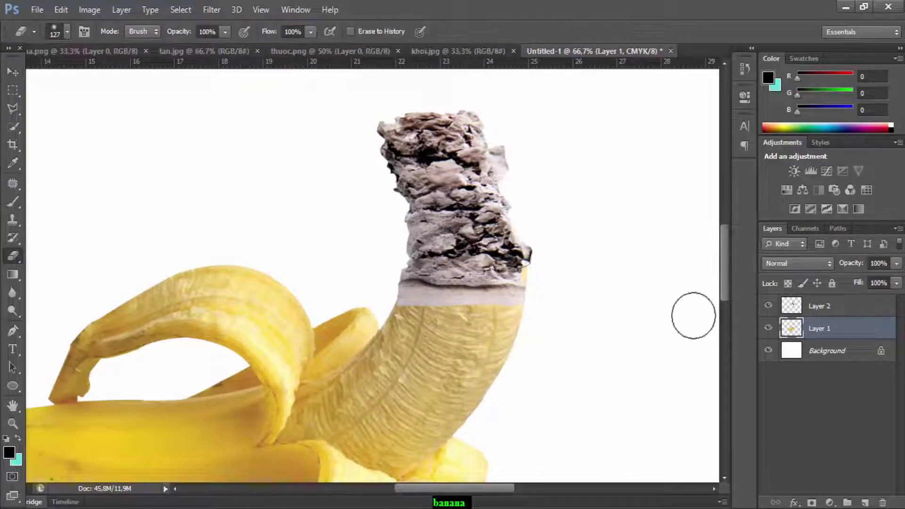
left_click(820, 306)
left_click_drag(896, 263, 864, 281)
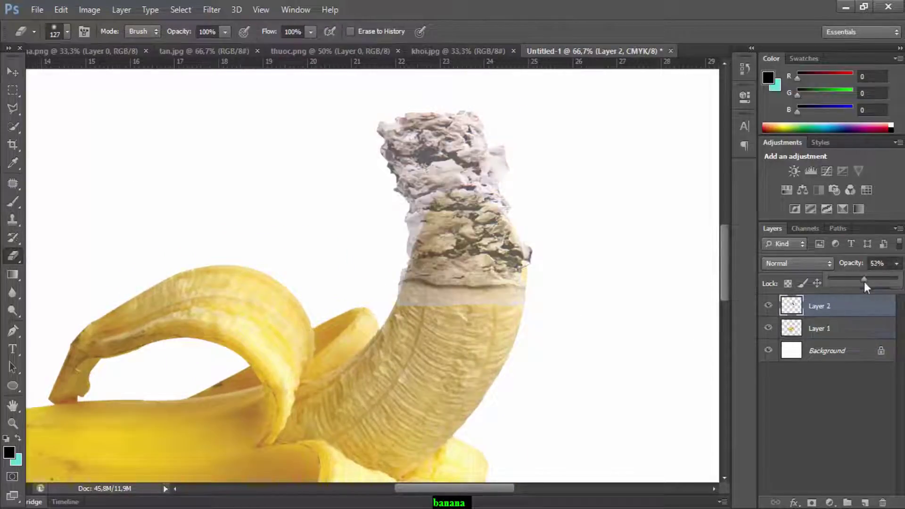
left_click(819, 328)
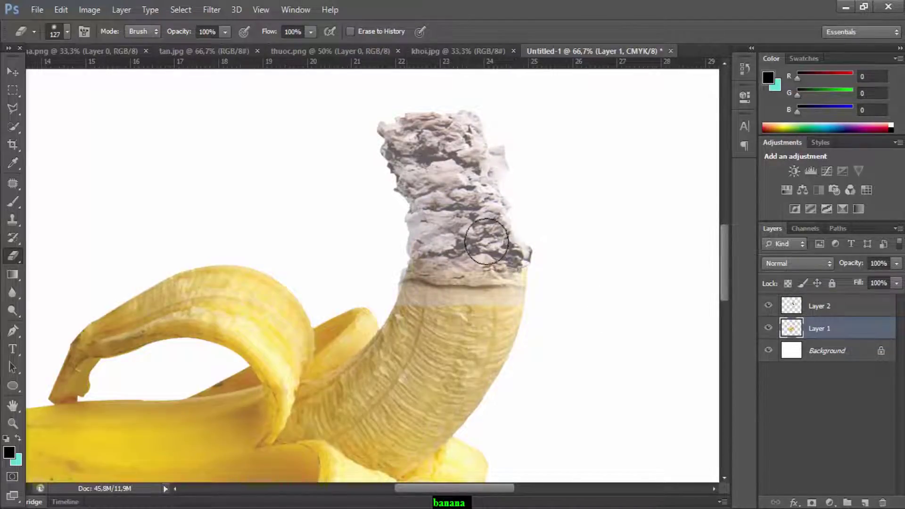
left_click(819, 306)
left_click_drag(896, 263, 899, 279)
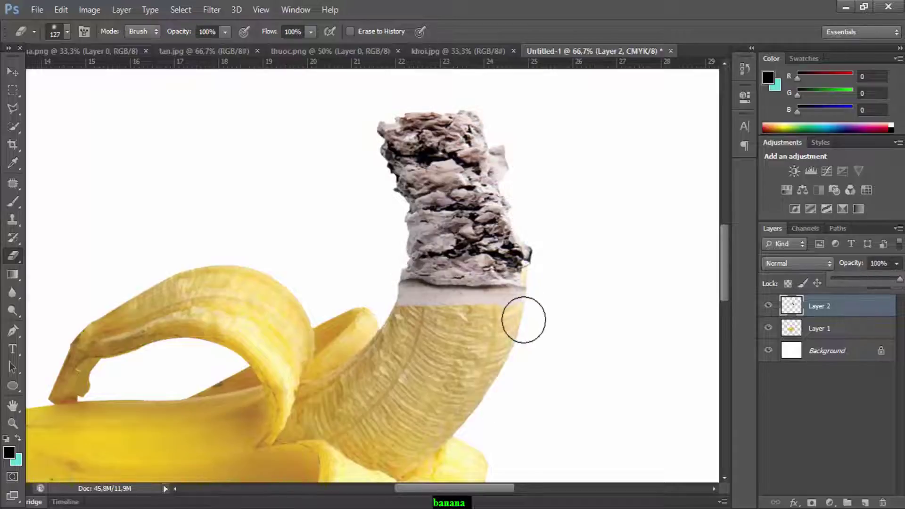
- Erase the grey band above the banana and the banana showing at the ash's edge
mouse_move(523, 319)
left_mouse_down()
mouse_move(402, 313)
mouse_move(555, 340)
left_mouse_up()
left_click(831, 333)
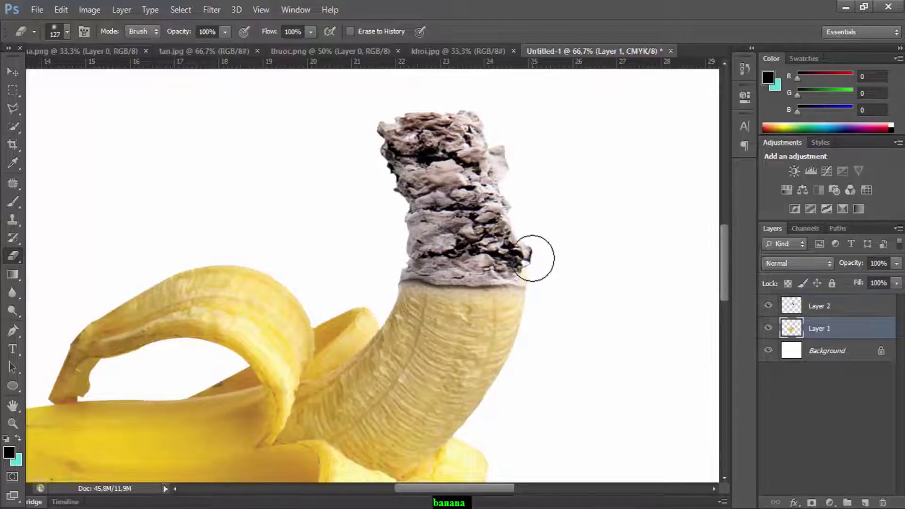
left_click_drag(434, 239, 589, 274)
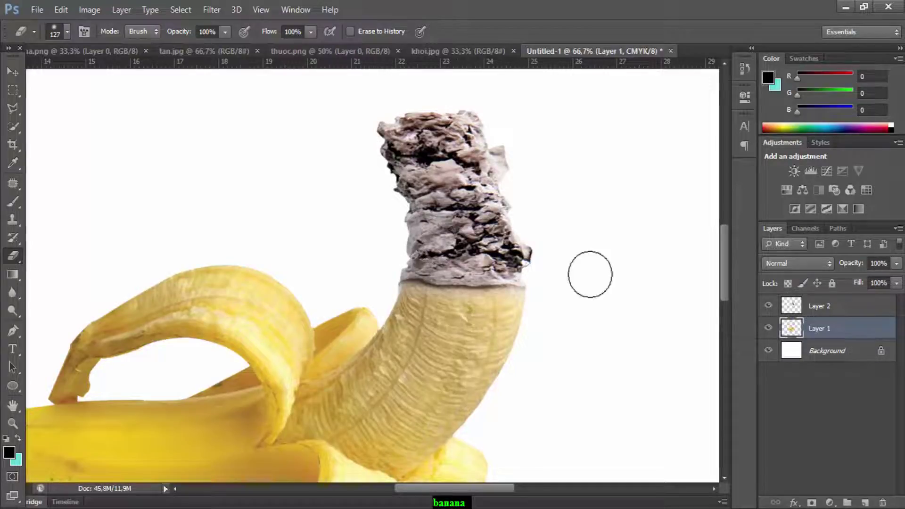
left_click(810, 307)
scroll(694, 337, "up", 5)
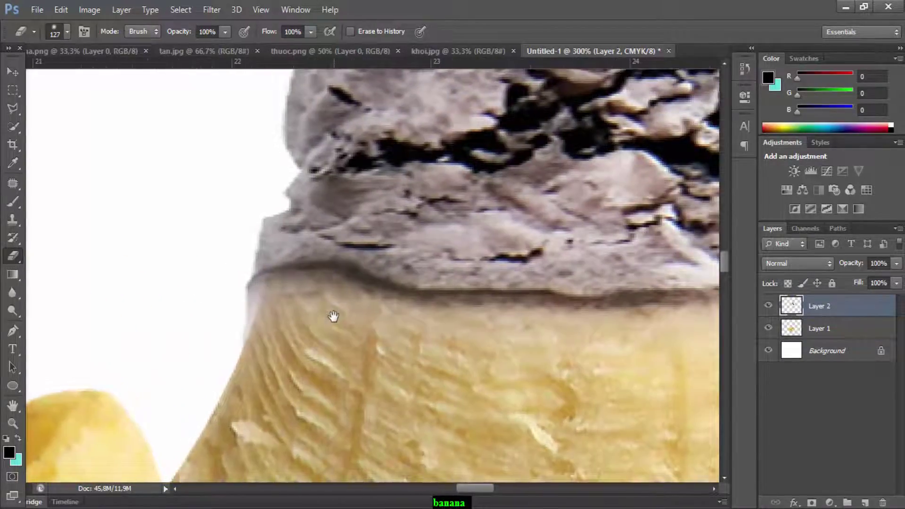
scroll(333, 316, "down", 1)
- With a 22 px eraser, remove the leftover strip at the ash–banana joint
right_click(198, 203)
left_click_drag(255, 237, 225, 237)
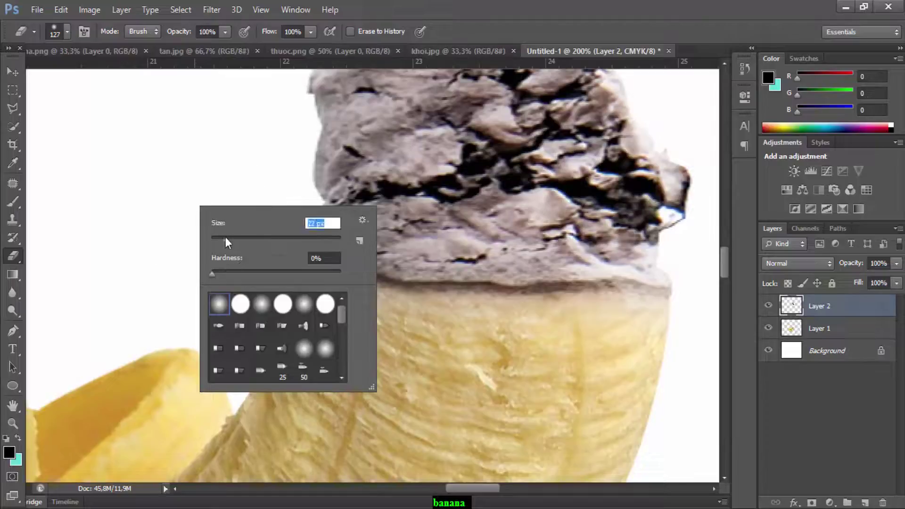
key("Return")
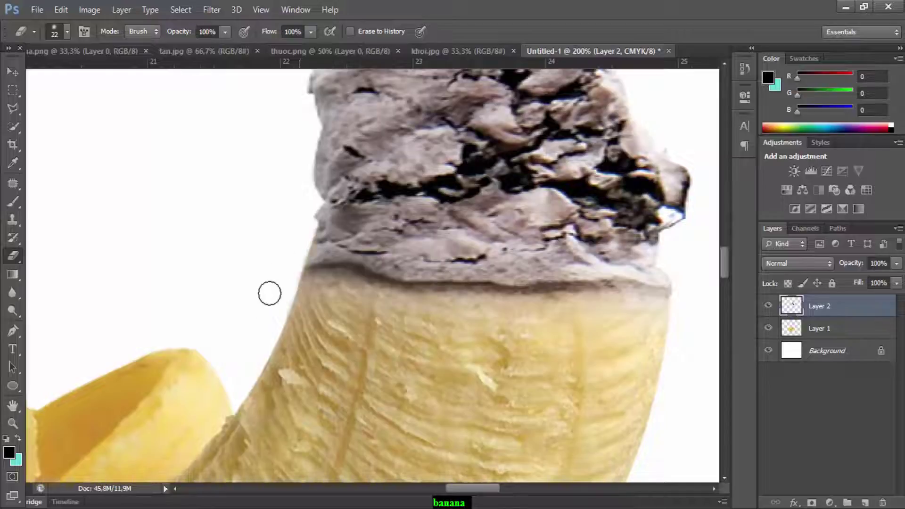
left_click_drag(346, 282, 324, 311)
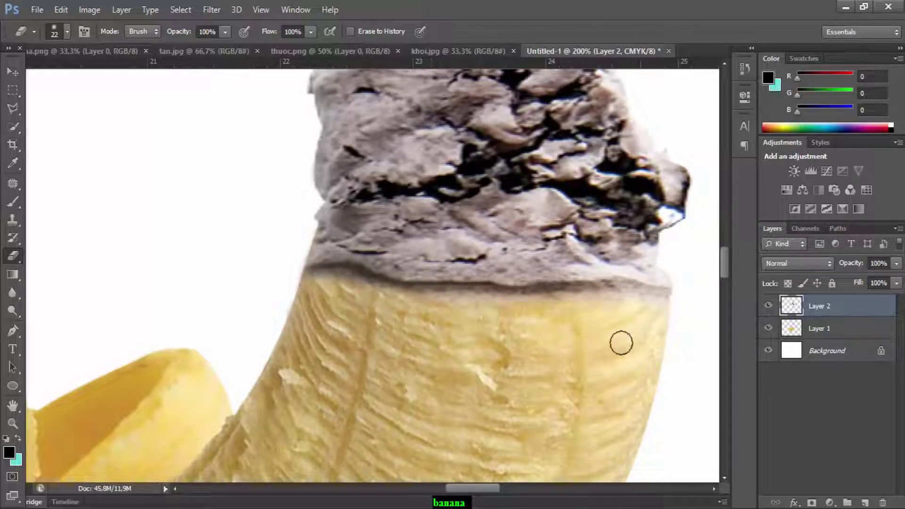
key("ctrl+minus")
key("ctrl+minus")
key("ctrl+minus")
left_click_drag(481, 333, 558, 338)
left_click(11, 73)
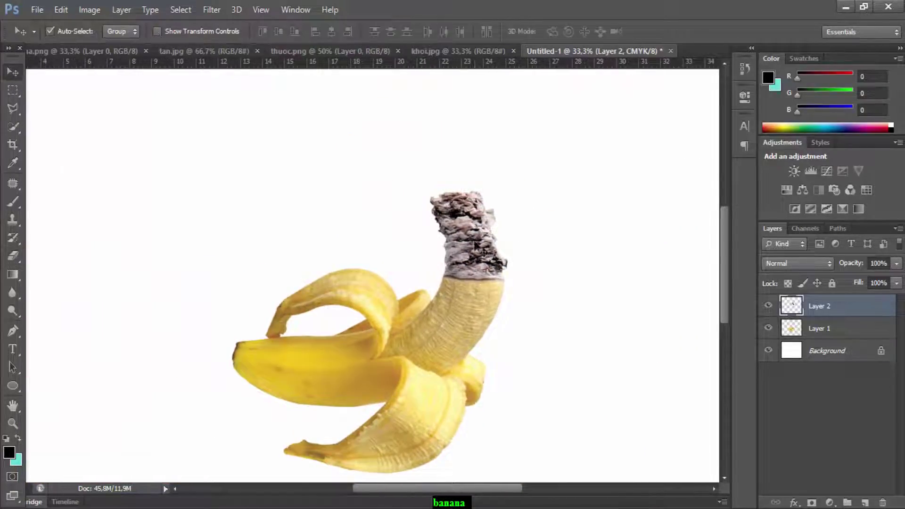
- Add a new empty layer, Layer 3, beneath the banana layer
left_click_drag(531, 282, 546, 313)
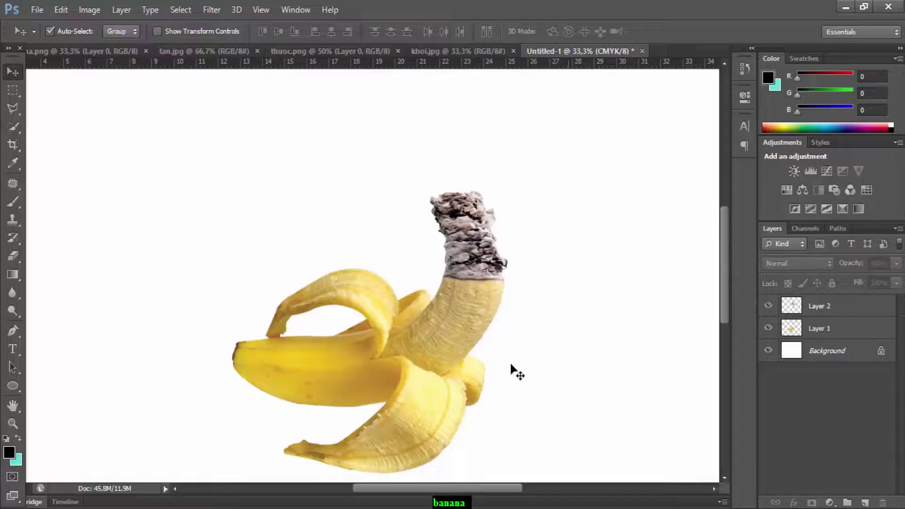
left_click_drag(471, 349, 469, 314)
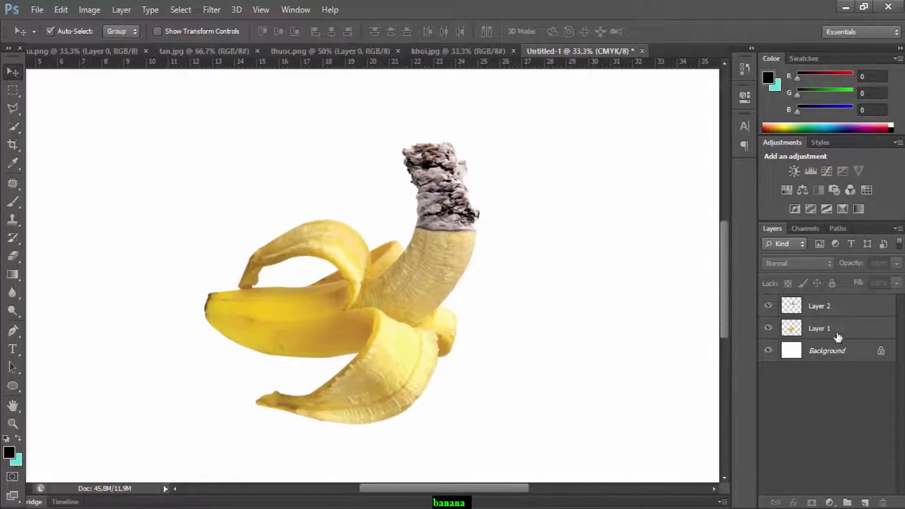
left_click(791, 334)
left_click(867, 503)
left_click_drag(820, 329, 836, 362)
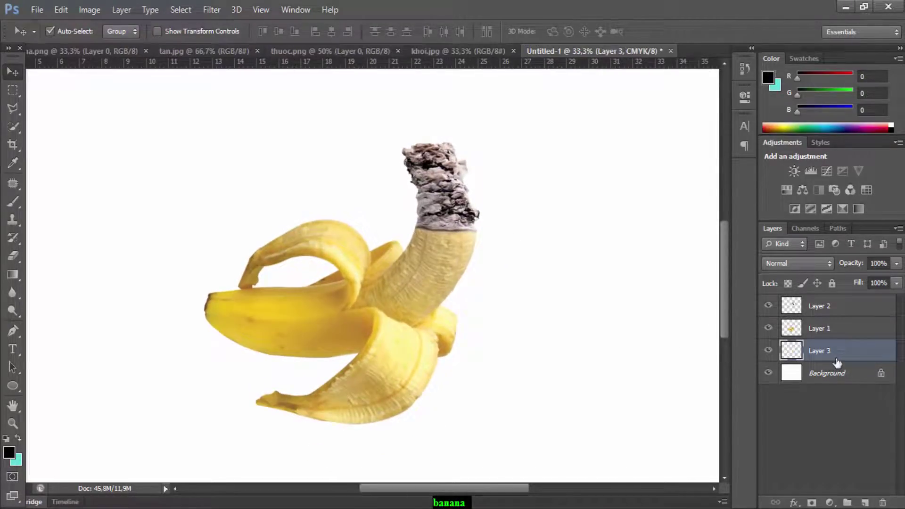
- Paint a soft black shadow under the banana with a 473 px brush
left_click(12, 200)
left_click_drag(303, 330, 327, 346)
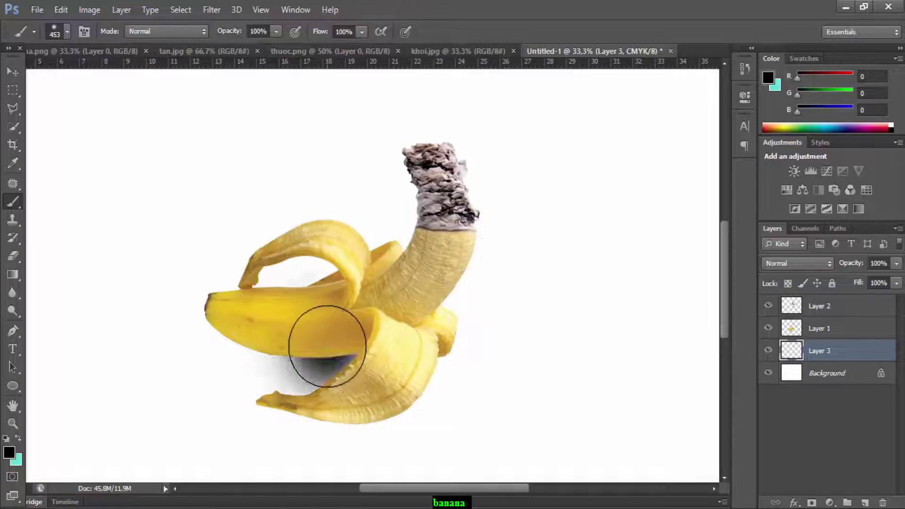
key("ctrl+z")
right_click(302, 345)
left_click_drag(463, 357, 469, 355)
left_click_drag(294, 357, 306, 365)
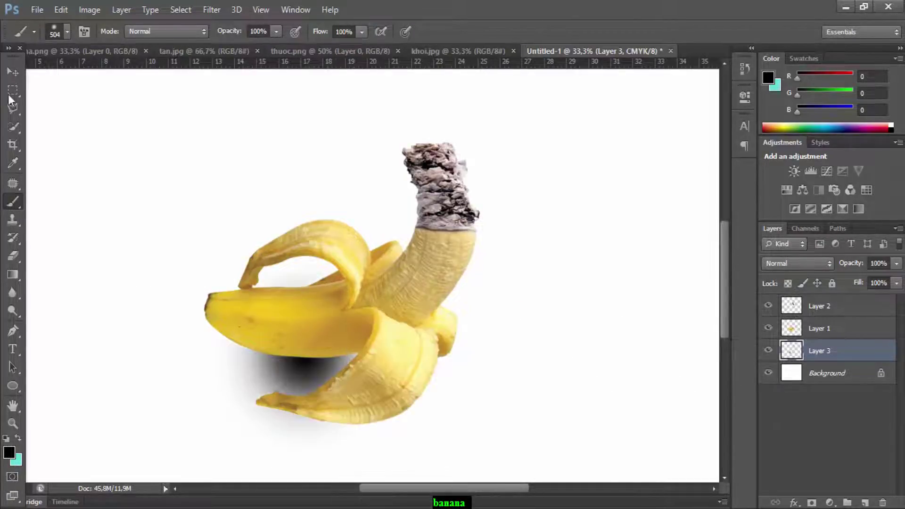
- Stretch the shadow wider and squash its height to about 14% into a thin strip
key("v")
key("ctrl+t")
left_click_drag(397, 356, 440, 356)
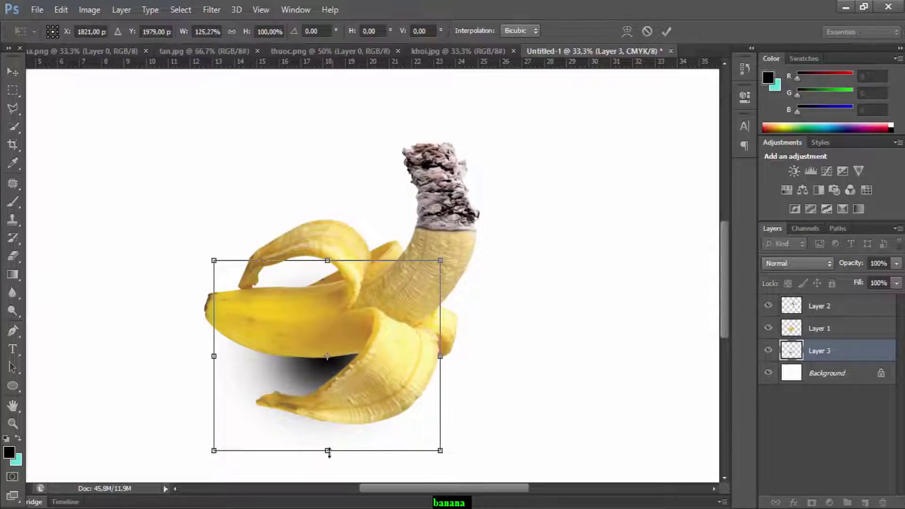
mouse_move(327, 451)
left_mouse_down()
mouse_move(328, 287)
mouse_move(333, 359)
left_mouse_up()
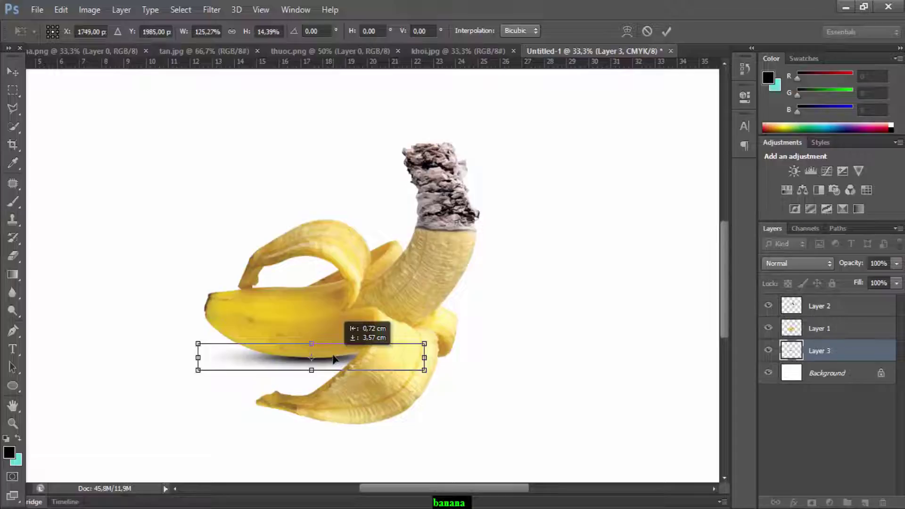
key("Return")
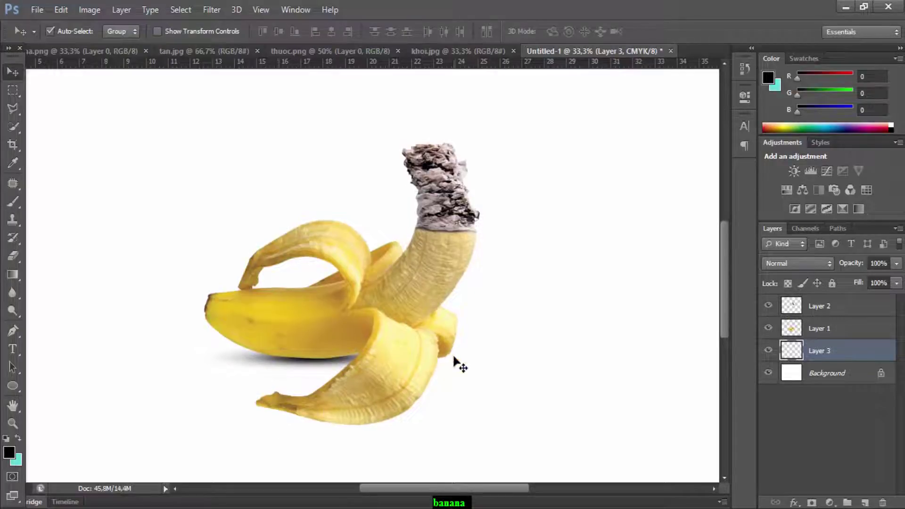
- Duplicate the shadow, move it under the lower peel, narrow it and lower its opacity to 55%
left_click_drag(456, 363, 454, 296)
key("ctrl+j")
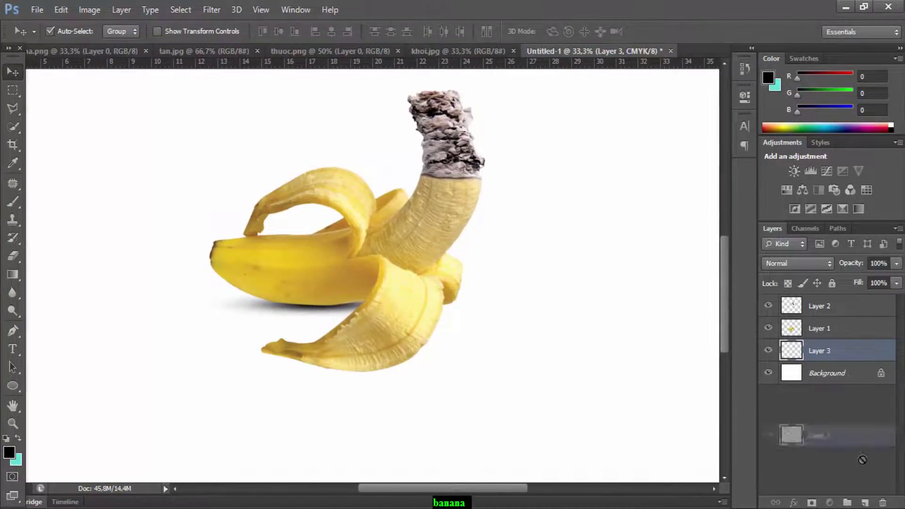
left_click_drag(334, 321, 368, 374)
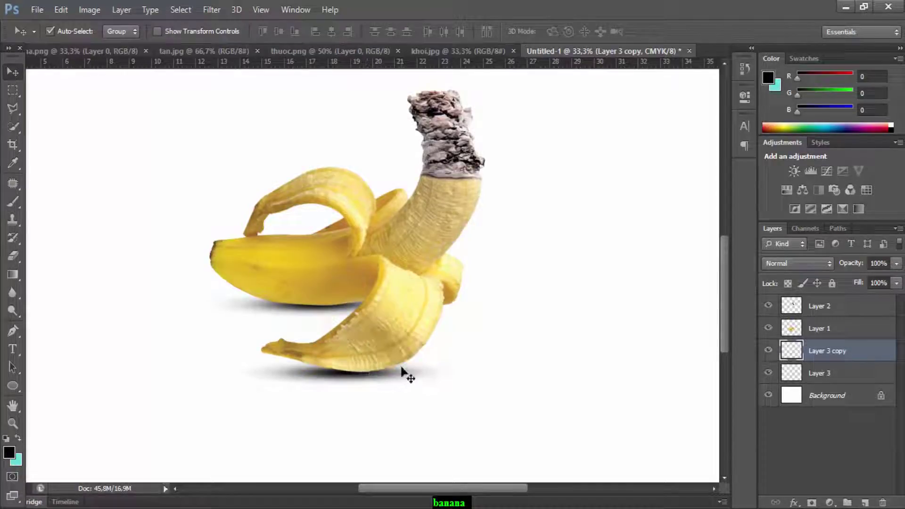
key("ctrl+t")
left_click_drag(460, 372, 414, 370)
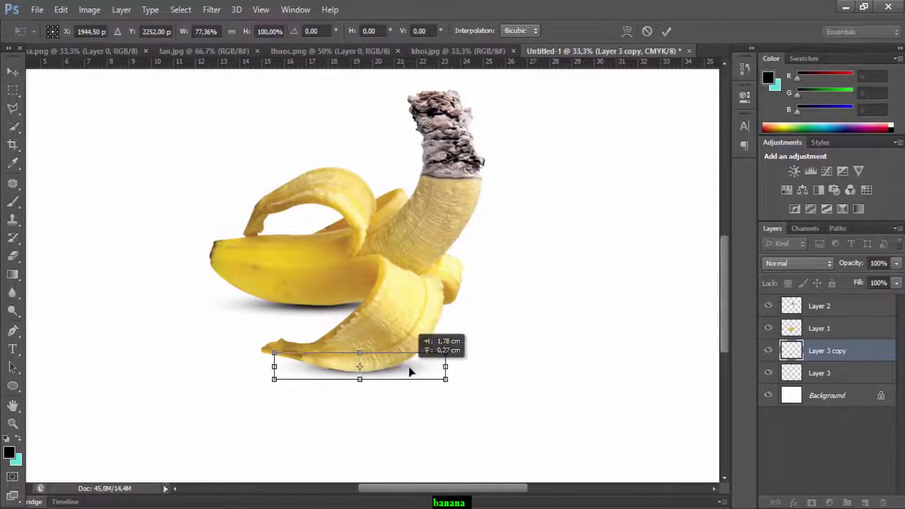
key("Return")
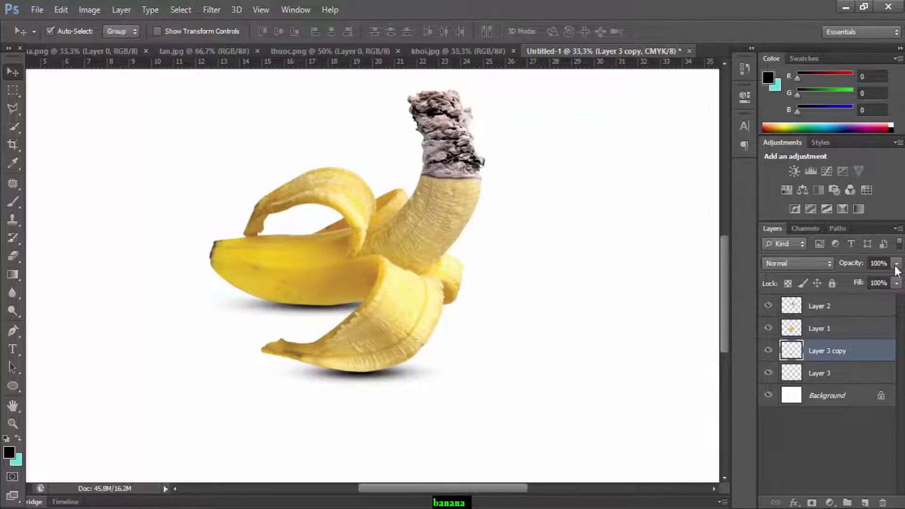
left_click_drag(895, 267, 869, 277)
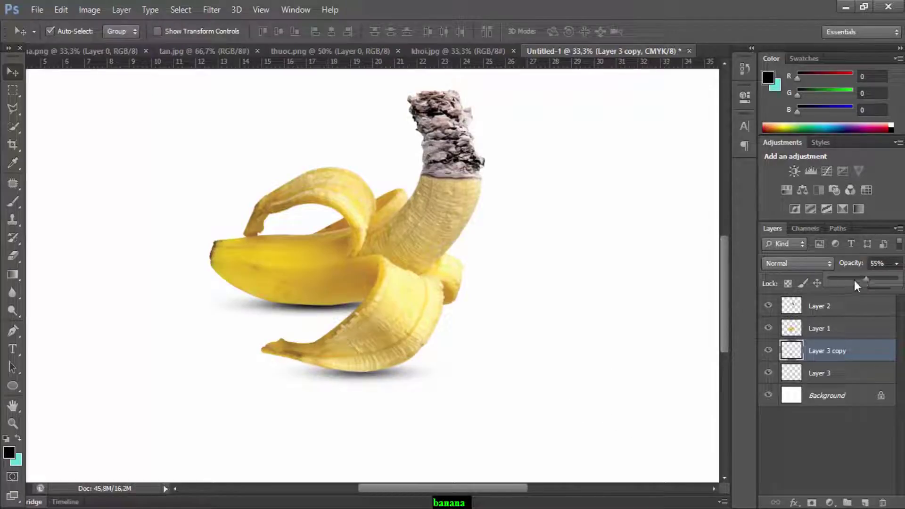
- Select Layer 2, the cigarette tip, and apply a free transform to it
left_click(53, 101)
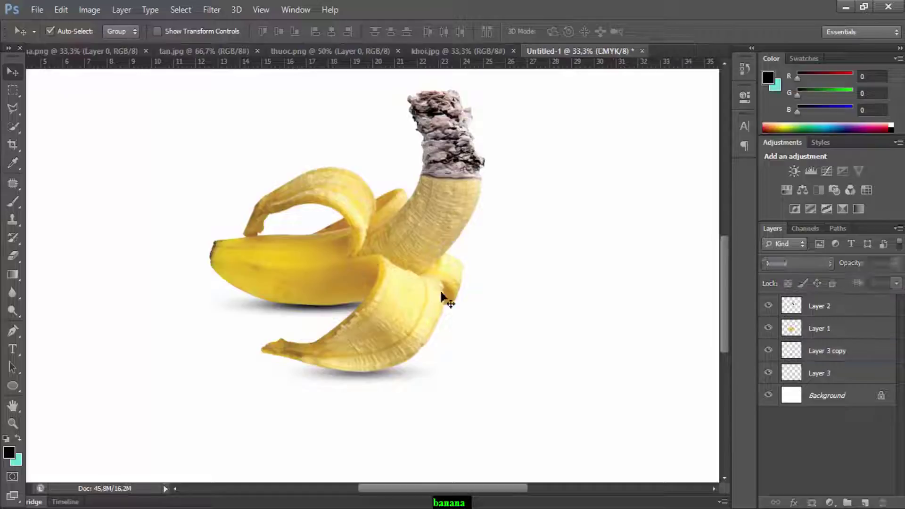
left_click(476, 158)
key("ctrl+t")
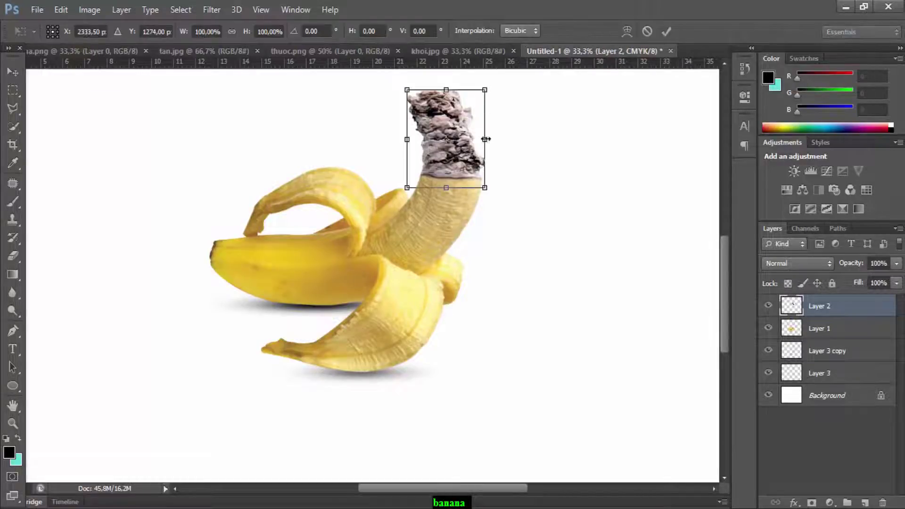
key("Return")
left_click_drag(526, 233, 531, 276)
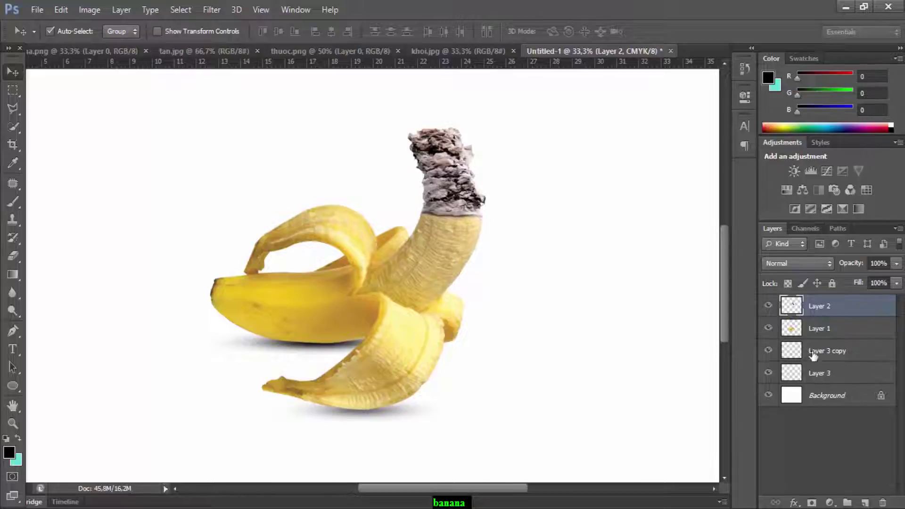
- Bring the ash selection from tan.jpg into Untitled-1, rotating and flattening it
left_click(450, 53)
left_click(352, 50)
left_click(233, 52)
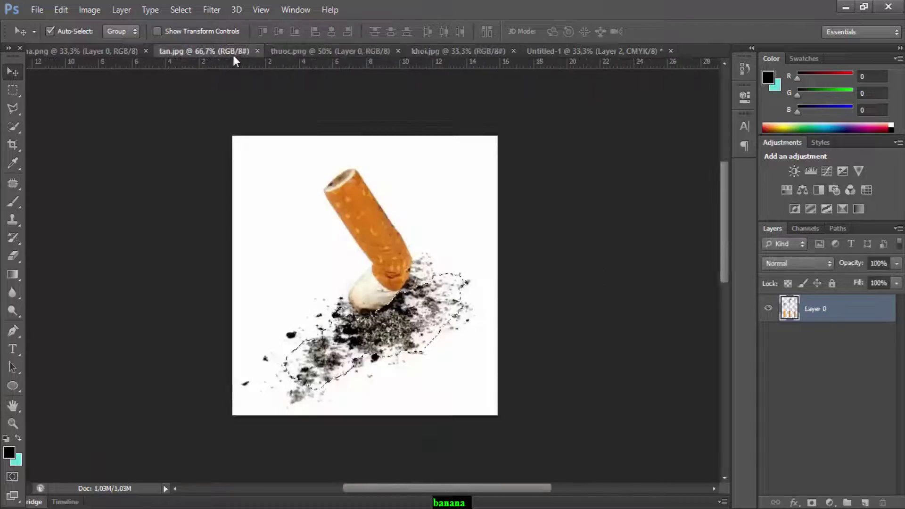
mouse_move(416, 328)
left_mouse_down()
mouse_move(578, 50)
mouse_move(502, 325)
left_mouse_up()
key("ctrl+t")
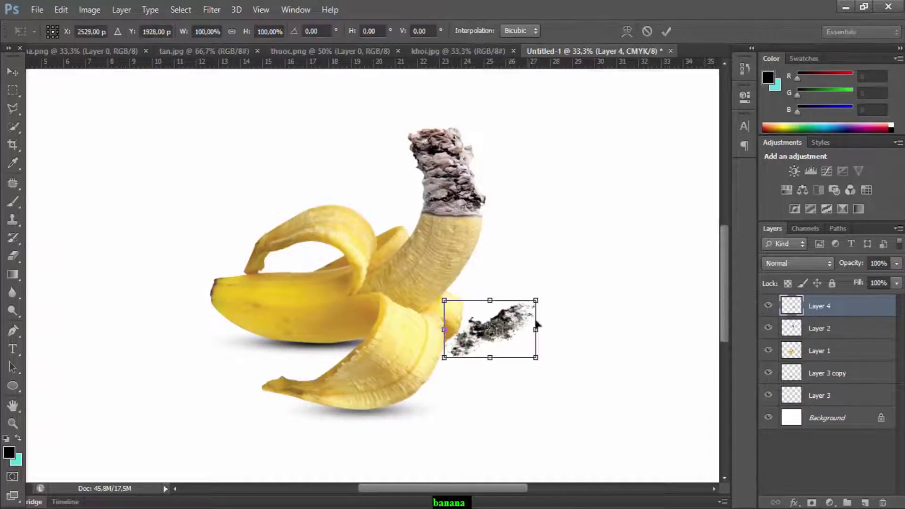
mouse_move(549, 296)
left_mouse_down()
mouse_move(559, 328)
mouse_move(561, 302)
left_mouse_up()
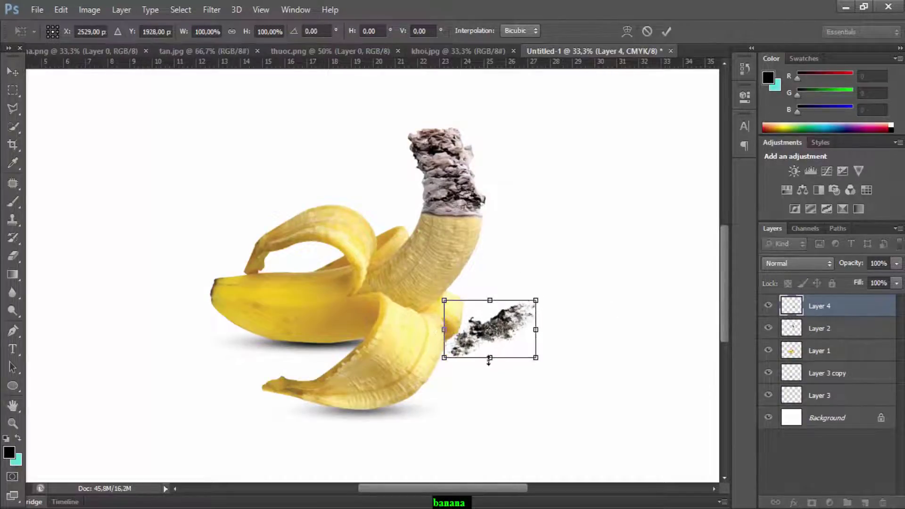
mouse_move(490, 360)
left_mouse_down()
mouse_move(496, 336)
mouse_move(556, 313)
left_mouse_up()
key("Return")
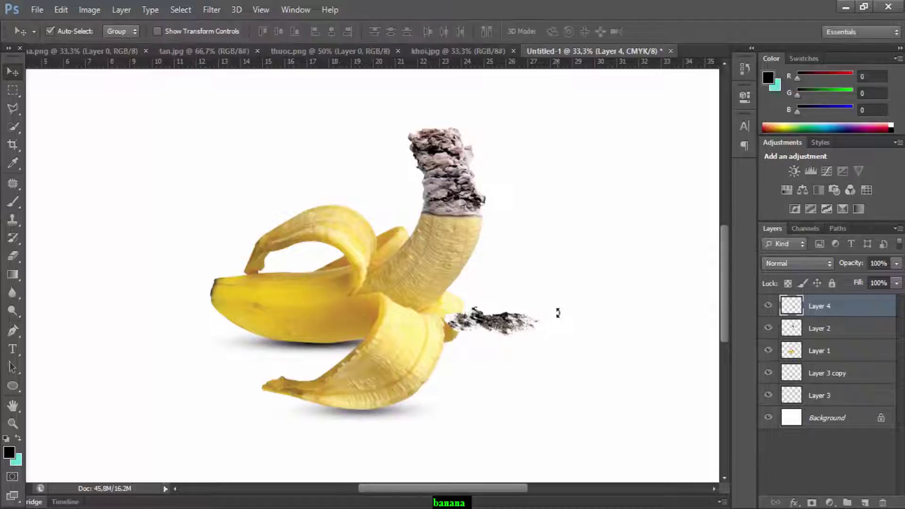
- Enlarge and widen the ash beside the banana and move Layer 4 below the banana layers
mouse_move(504, 332)
left_mouse_down()
mouse_move(509, 372)
mouse_move(575, 408)
left_mouse_up()
key("ctrl+t")
left_click_drag(577, 350, 596, 343)
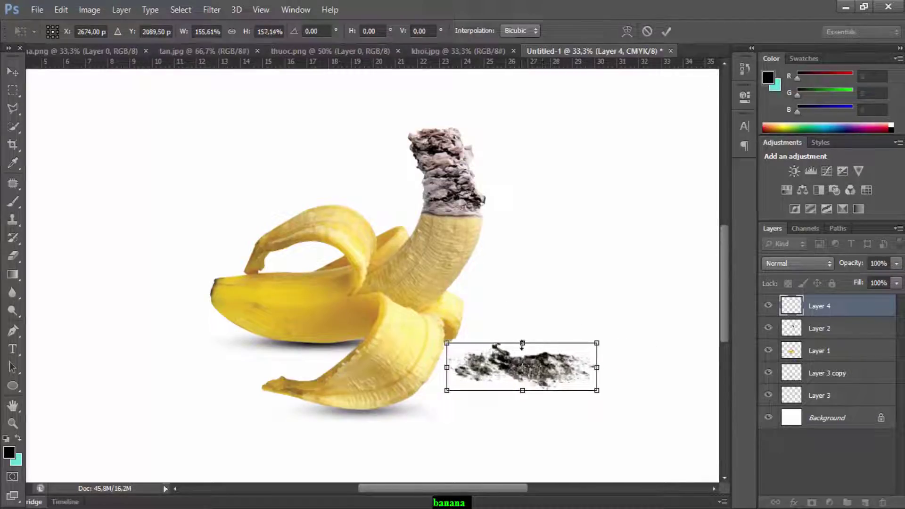
left_click_drag(450, 367, 440, 367)
key("Return")
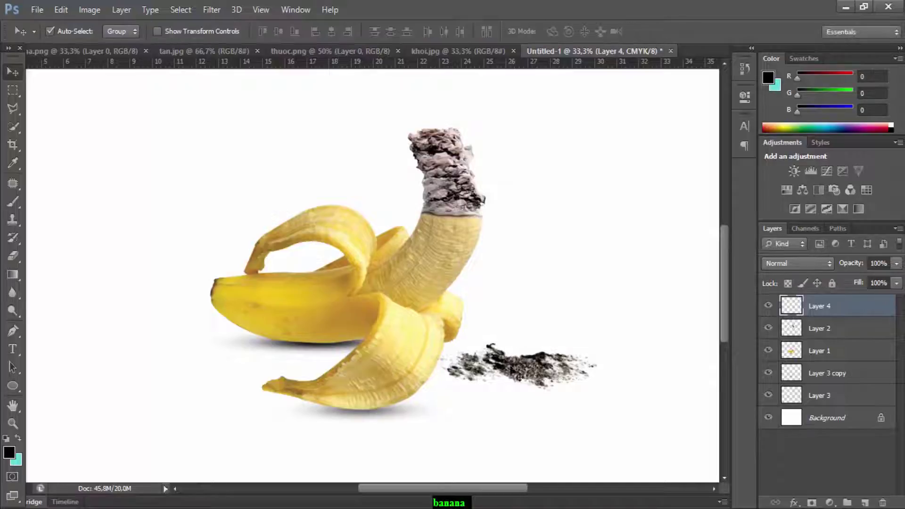
left_click_drag(516, 371, 505, 371)
left_click_drag(818, 305, 820, 360)
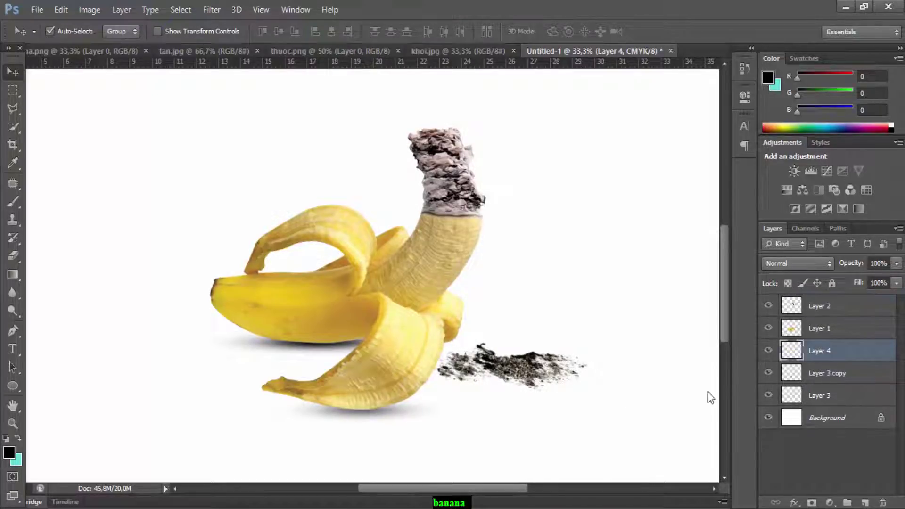
mouse_move(494, 368)
left_mouse_down()
mouse_move(485, 368)
mouse_move(546, 368)
left_mouse_up()
- Set the ash layer's blend mode to Multiply, after briefly trying Screen
left_click(796, 263)
left_click(777, 52)
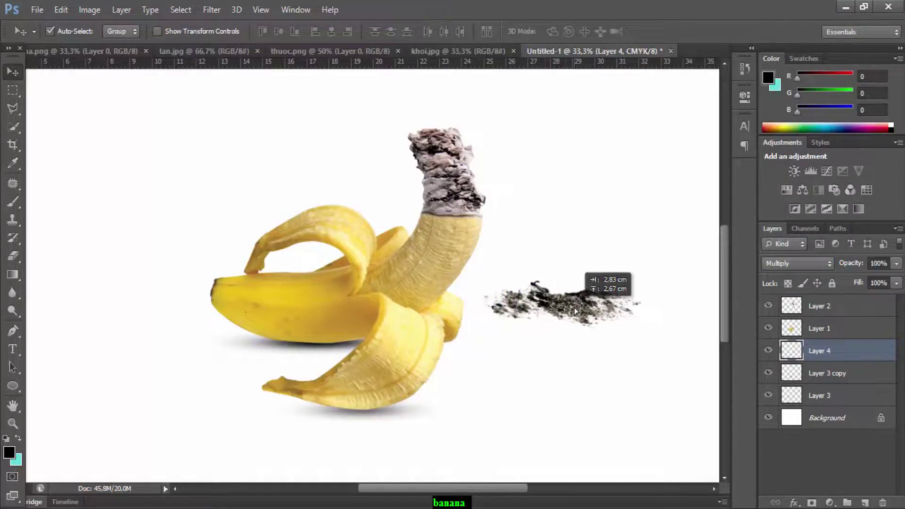
left_click(796, 263)
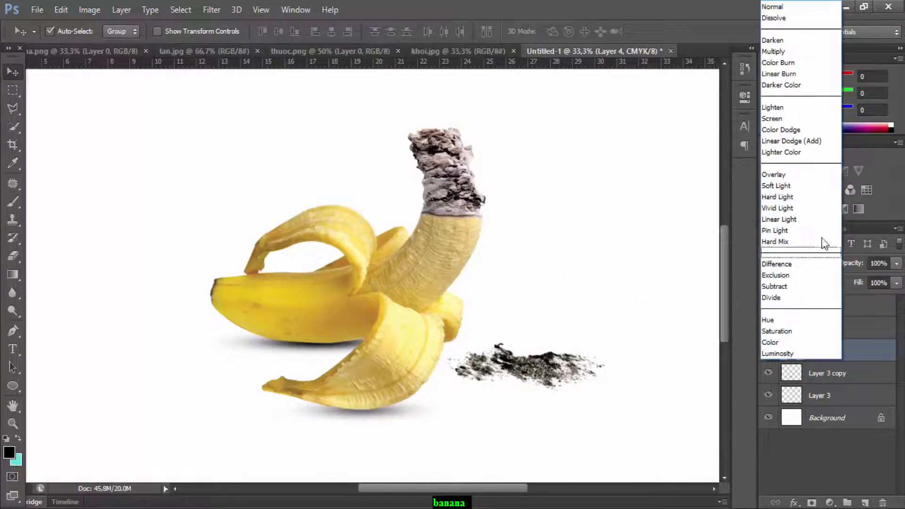
left_click(804, 121)
left_click(796, 263)
left_click(787, 51)
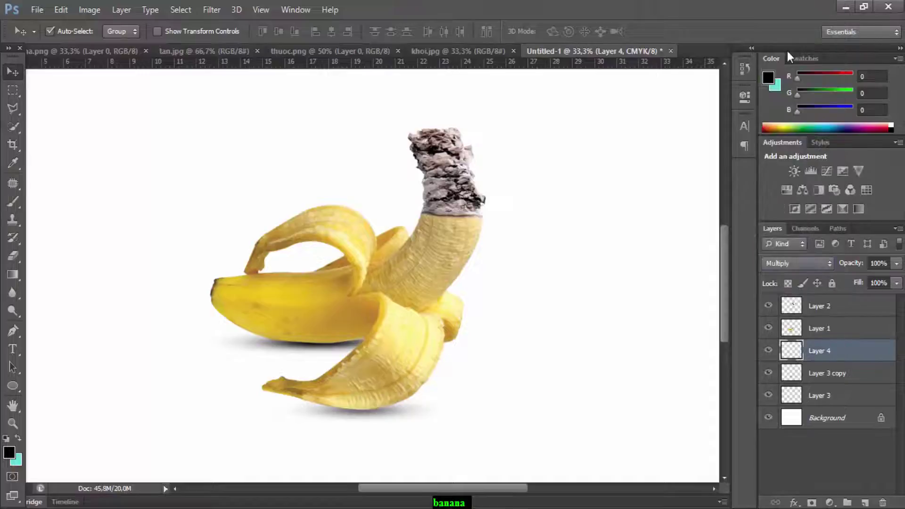
- Nudge the ash pile left and up into place beside the banana
left_click_drag(497, 370, 509, 364)
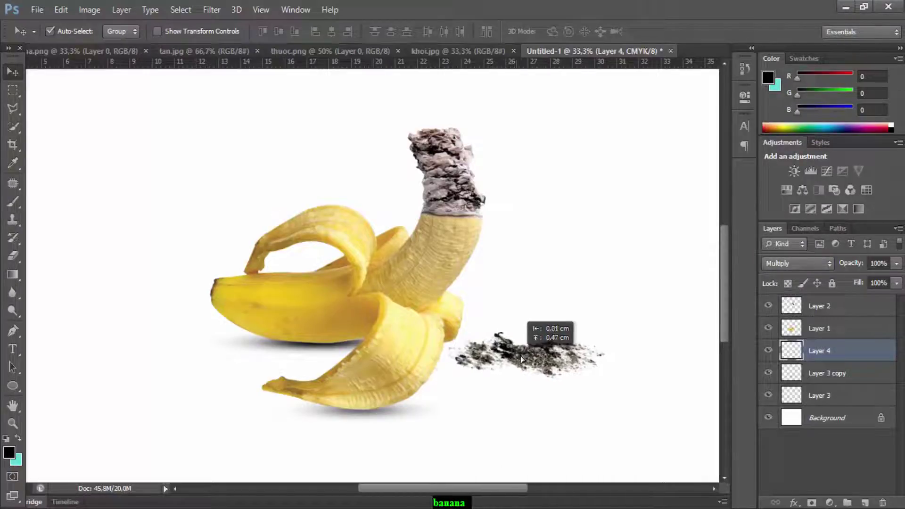
left_click_drag(509, 363, 492, 360)
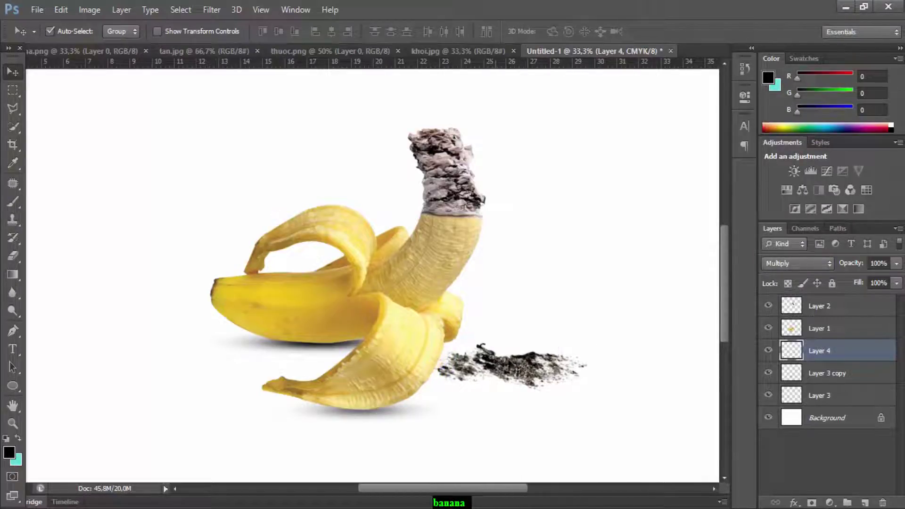
left_click(13, 255)
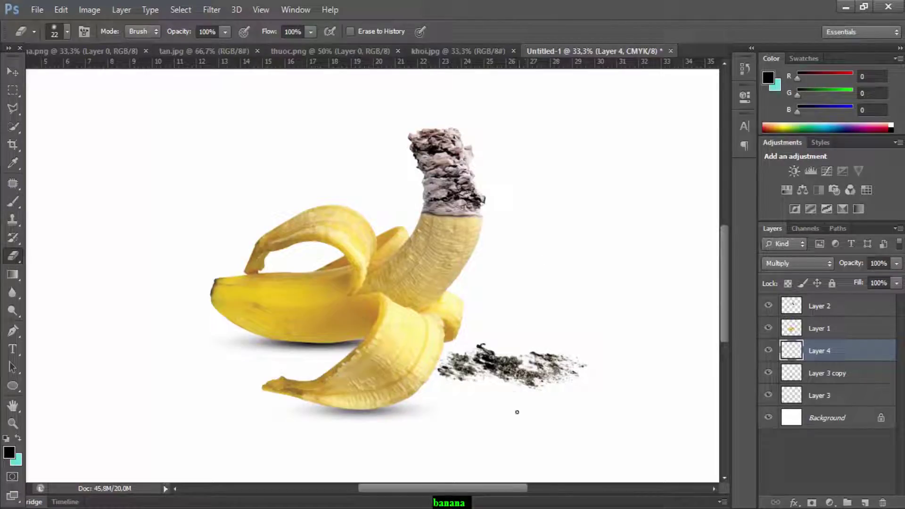
left_click(13, 71)
left_click_drag(495, 374, 495, 362)
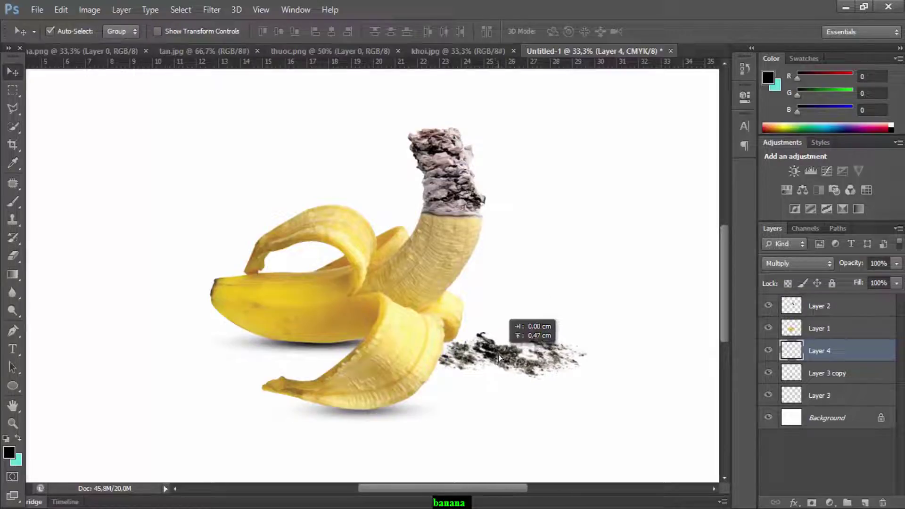
left_click_drag(495, 361, 495, 373)
- Lower Layer 3 copy's opacity to 64%
key("ctrl+minus")
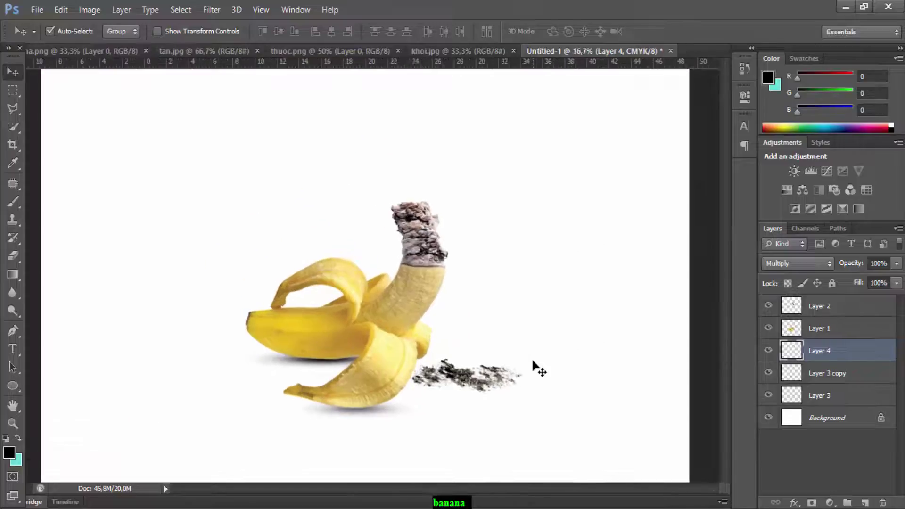
left_click(373, 414)
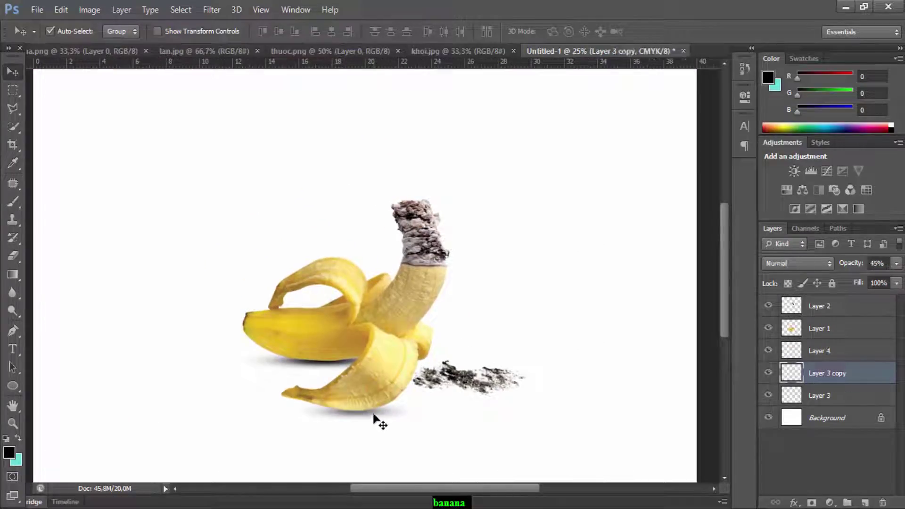
left_click_drag(896, 262, 873, 276)
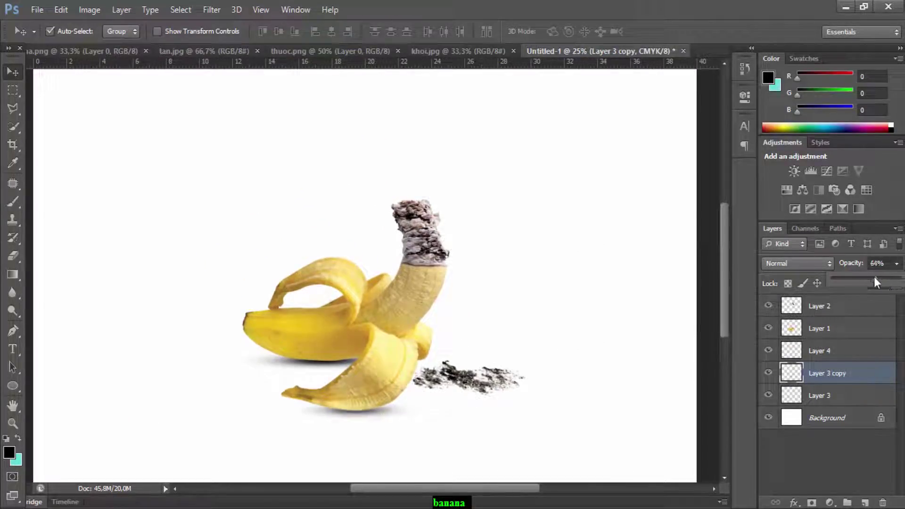
left_click(452, 51)
- Bring in the khoi.jpg smoke, scale it to about 72%, put Layer 5 on top and set it to Screen
mouse_move(447, 117)
left_mouse_down()
mouse_move(547, 101)
mouse_move(422, 211)
mouse_move(487, 163)
left_mouse_up()
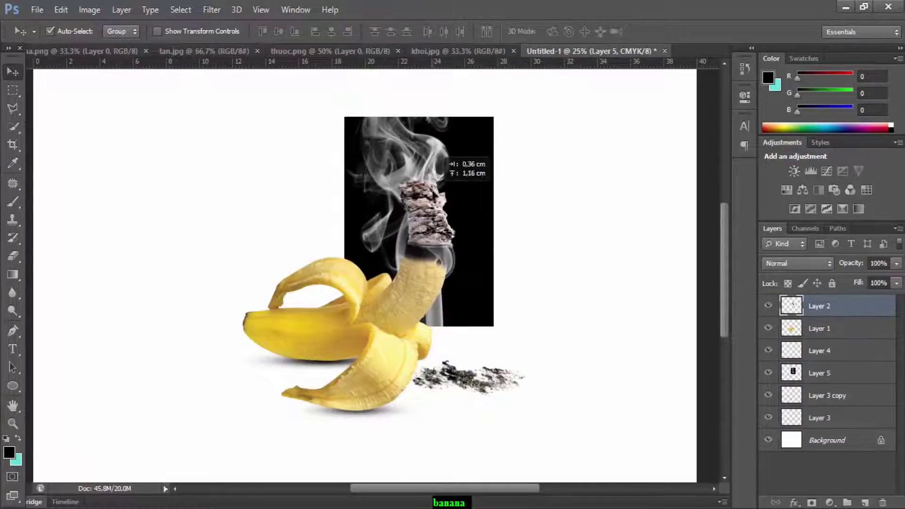
key("ctrl+t")
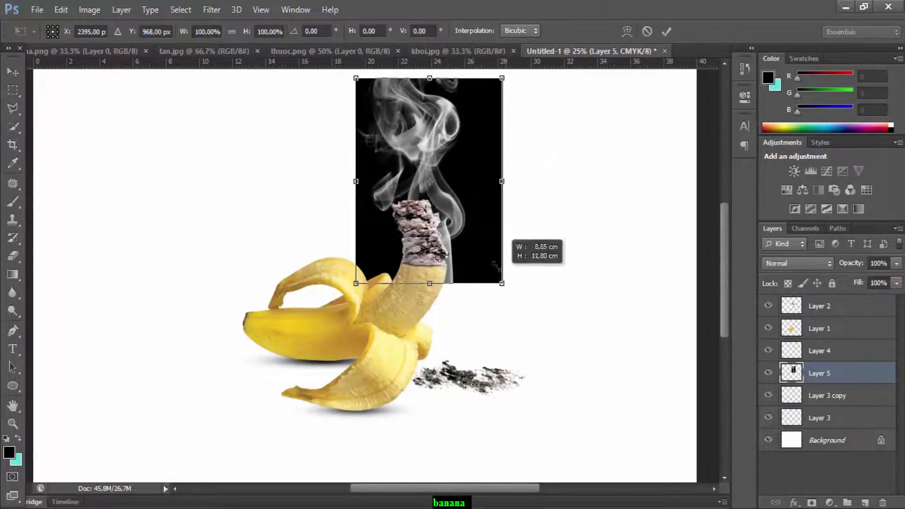
left_click_drag(504, 287, 463, 228)
left_click_drag(425, 162, 437, 165)
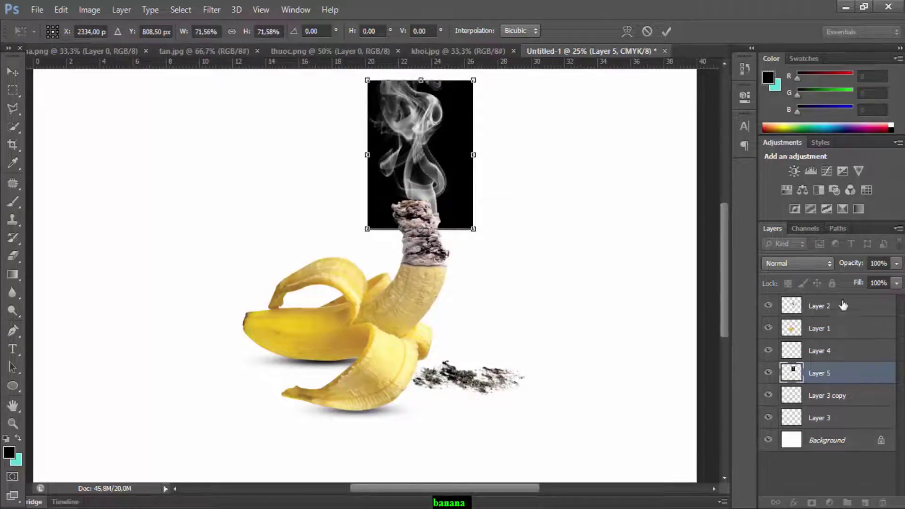
key("Return")
left_click_drag(833, 372, 820, 297)
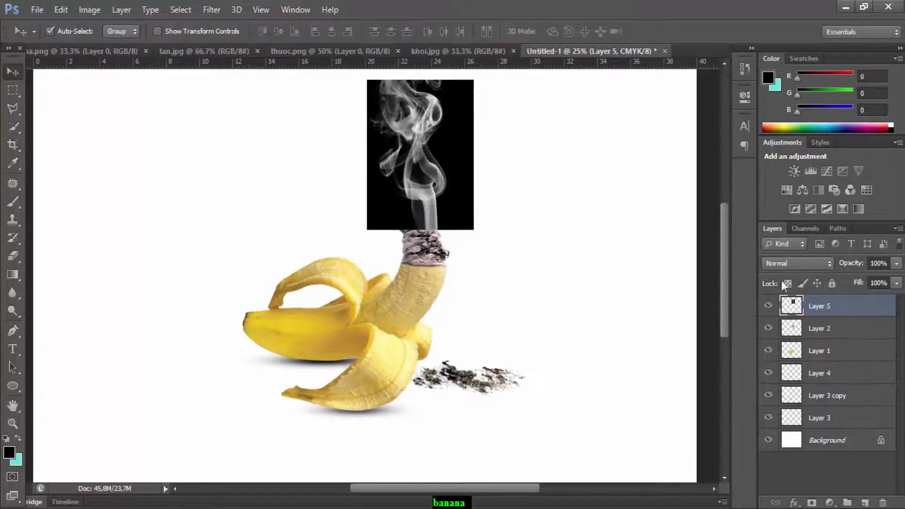
left_click_drag(429, 179, 423, 185)
left_click(796, 263)
left_click(802, 123)
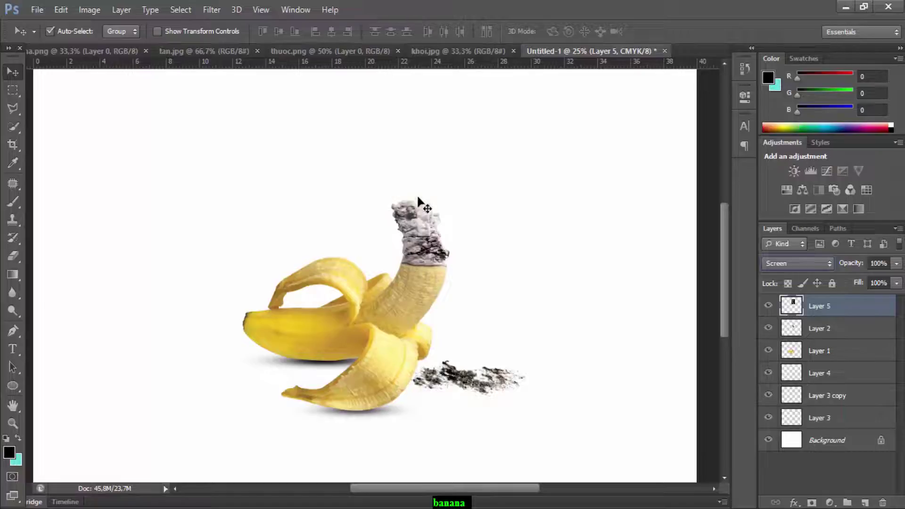
left_click(829, 440)
- Add a reversed radial Gradient Fill layer above the Background with scale about 149
left_click(829, 503)
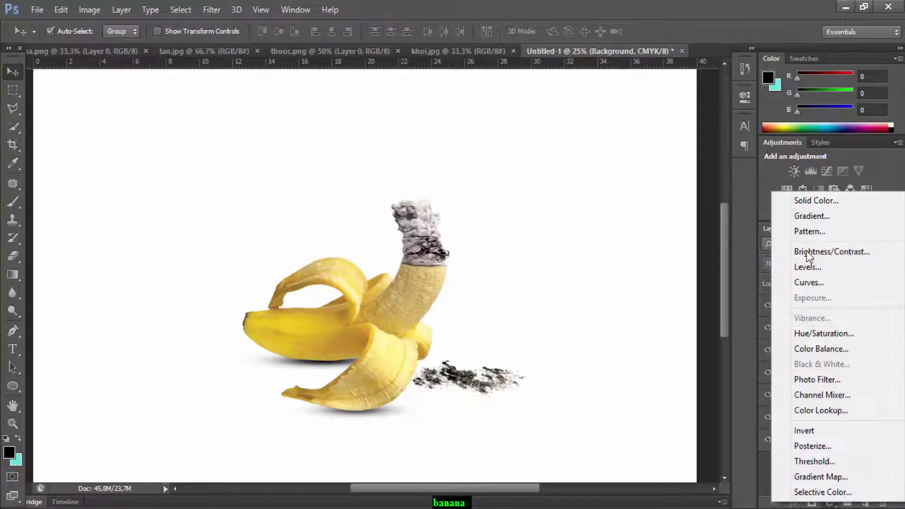
left_click(808, 212)
left_click(641, 134)
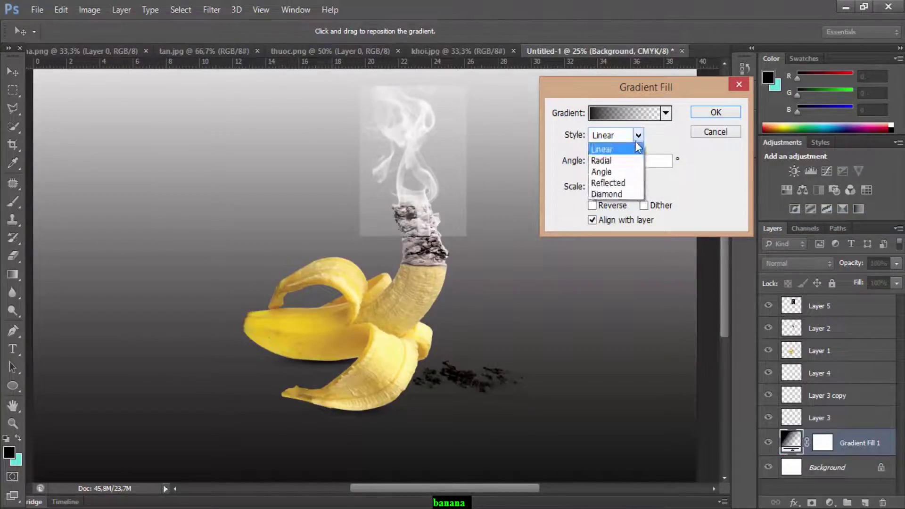
left_click(607, 157)
left_click(592, 205)
left_click(620, 187)
left_click_drag(620, 206, 620, 205)
left_click(702, 113)
- Raise the black input in Levels on the smoke layer to hide its background
key("ctrl+l")
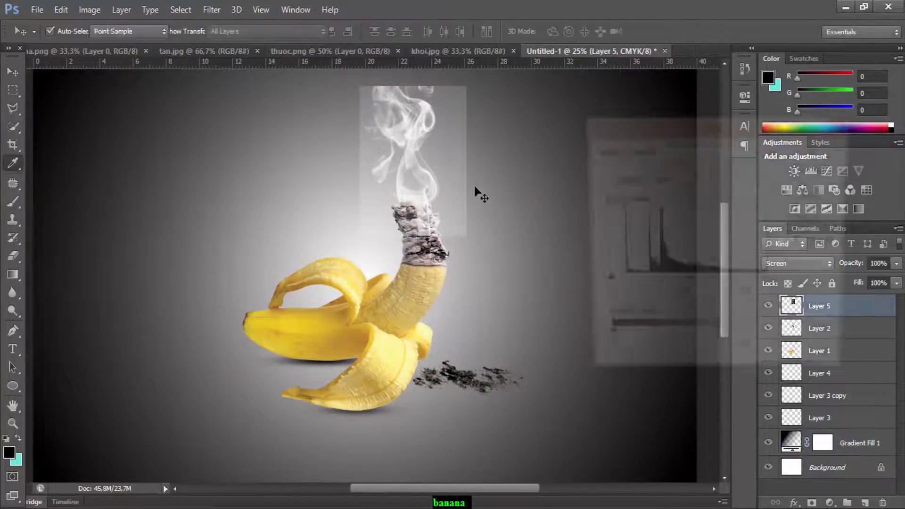
mouse_move(603, 283)
left_mouse_down()
mouse_move(756, 284)
mouse_move(743, 283)
left_mouse_up()
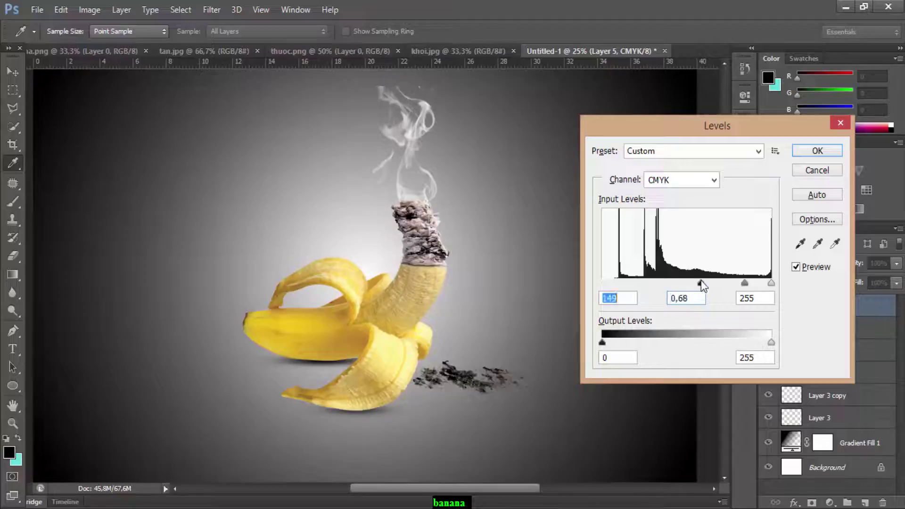
key("Return")
- Soft-erase the smoke's hard edges, then shift the smoke left over the tip and the ash pile up
left_click(13, 256)
right_click(373, 109)
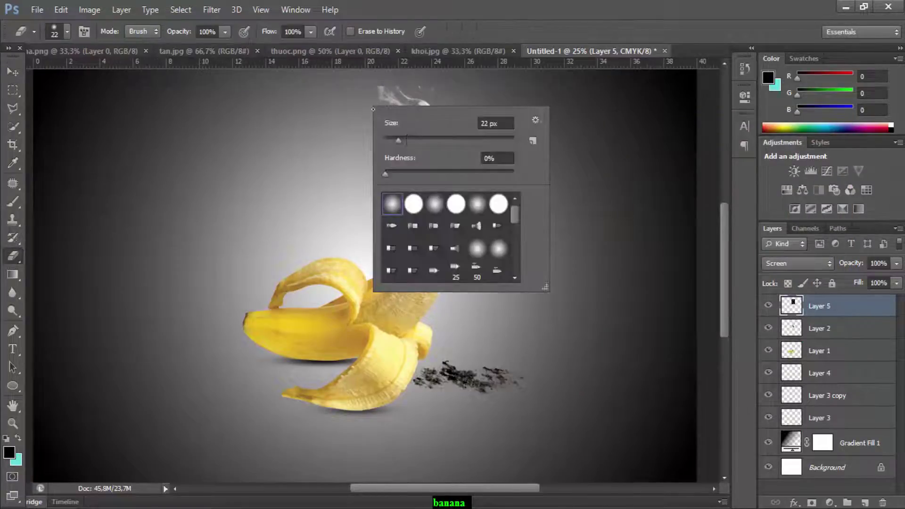
left_click(366, 98)
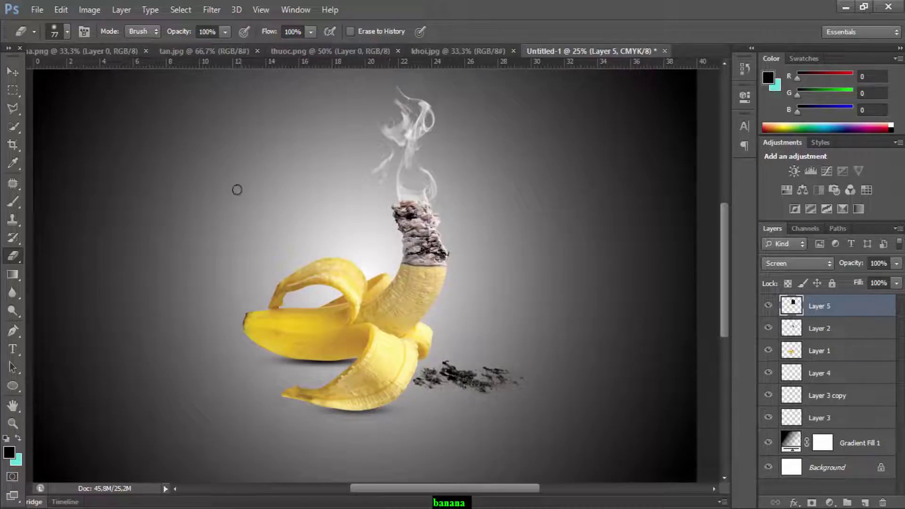
left_click(12, 72)
mouse_move(432, 190)
left_mouse_down()
mouse_move(418, 190)
mouse_move(421, 178)
left_mouse_up()
left_click_drag(468, 388, 461, 379)
- Taper the ash's right end with a perspective transform, nudge it up, and duplicate Layer 4
key("ctrl+t")
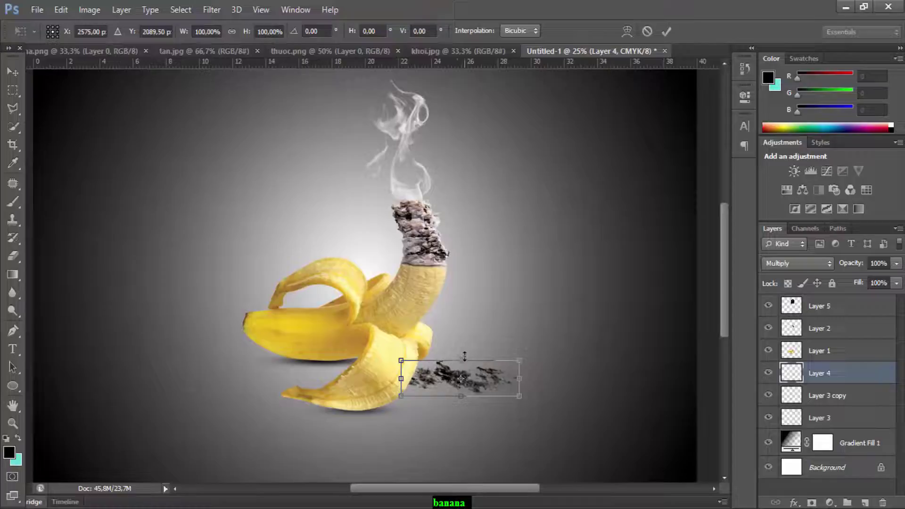
right_click(475, 372)
left_click(530, 227)
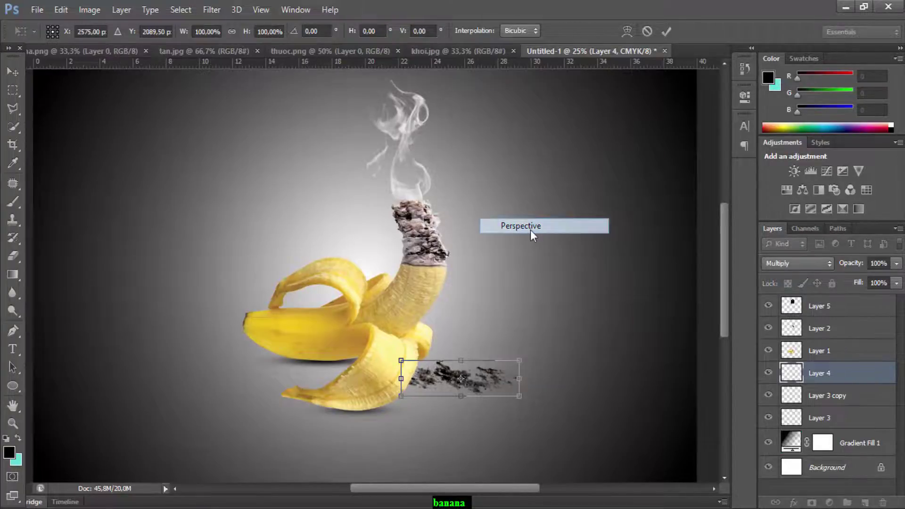
left_click_drag(519, 360, 504, 351)
key("Return")
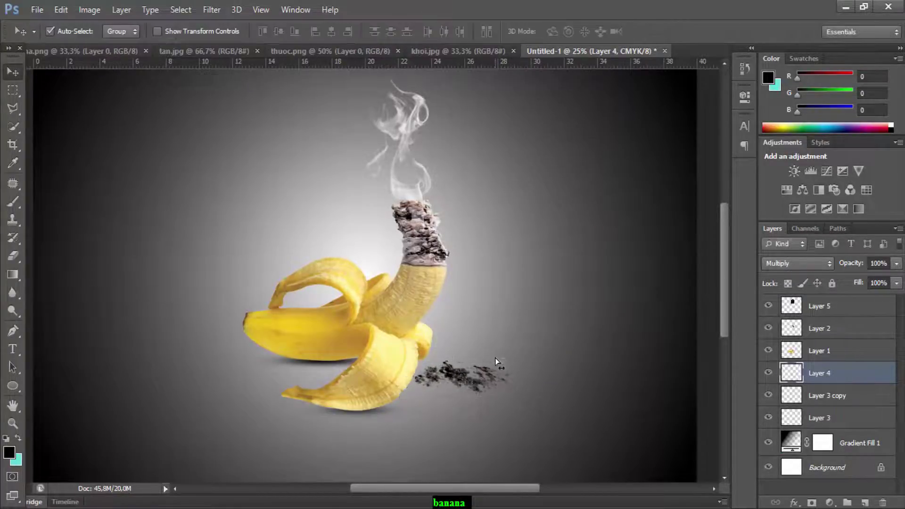
left_click_drag(453, 384, 454, 376)
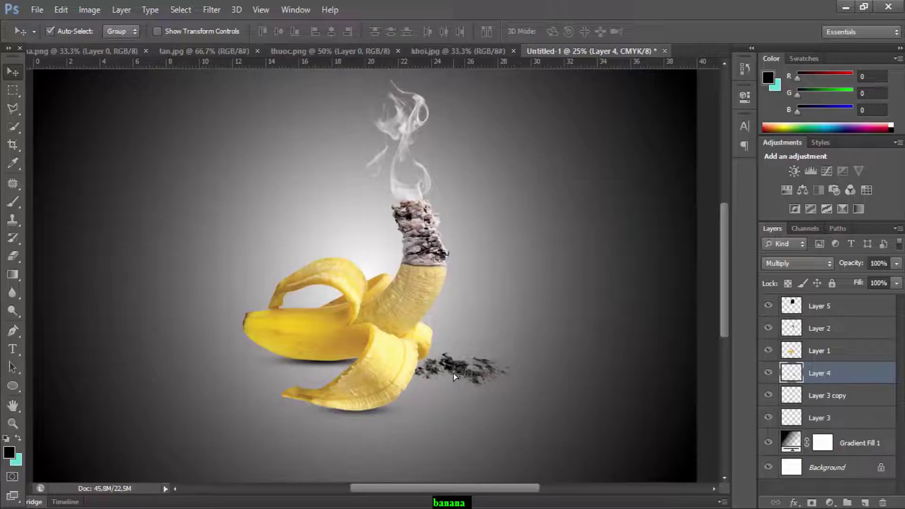
left_click_drag(846, 379, 870, 500)
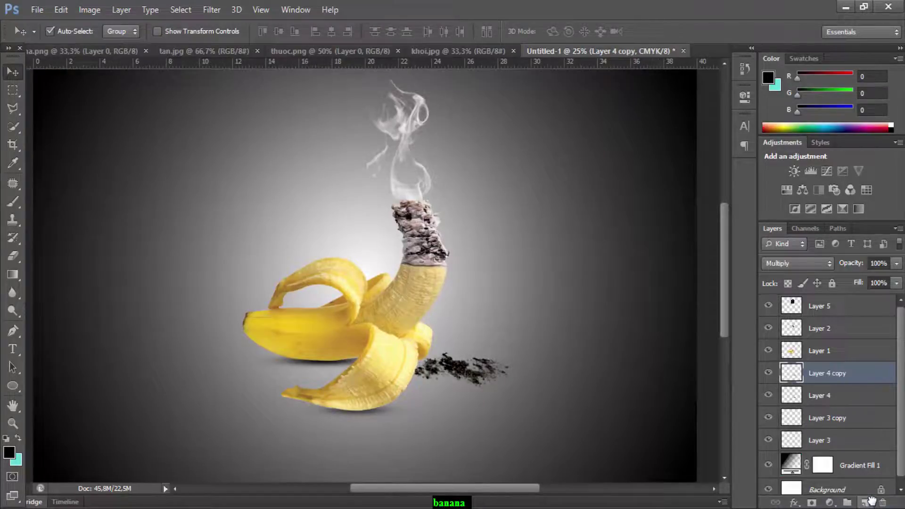
- Undo the ash duplicate and set Layer 2's Levels midtone gamma to 1,49
key("ctrl+z")
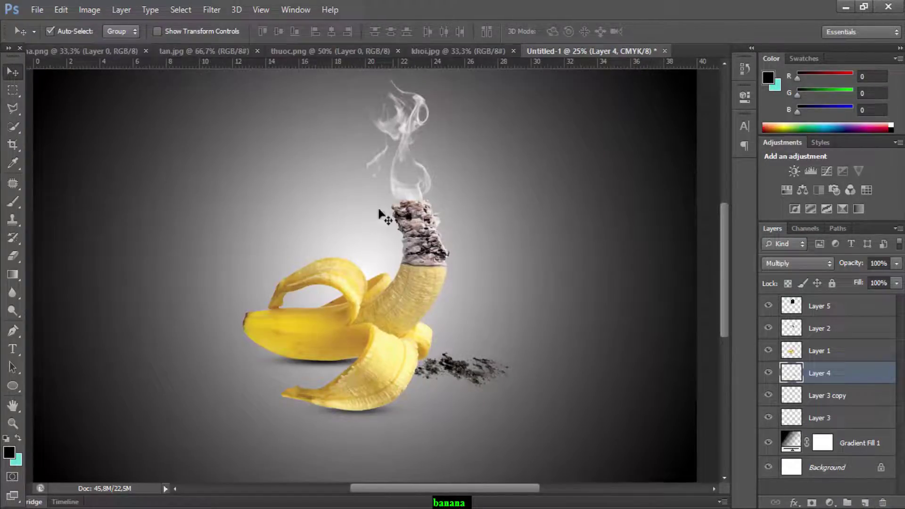
left_click(796, 329)
key("ctrl+l")
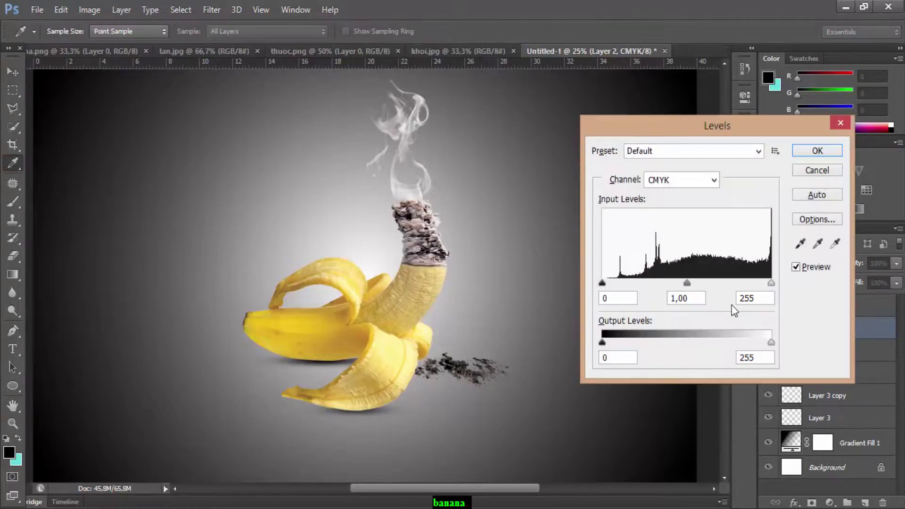
mouse_move(602, 283)
left_mouse_down()
mouse_move(672, 283)
mouse_move(602, 282)
left_mouse_up()
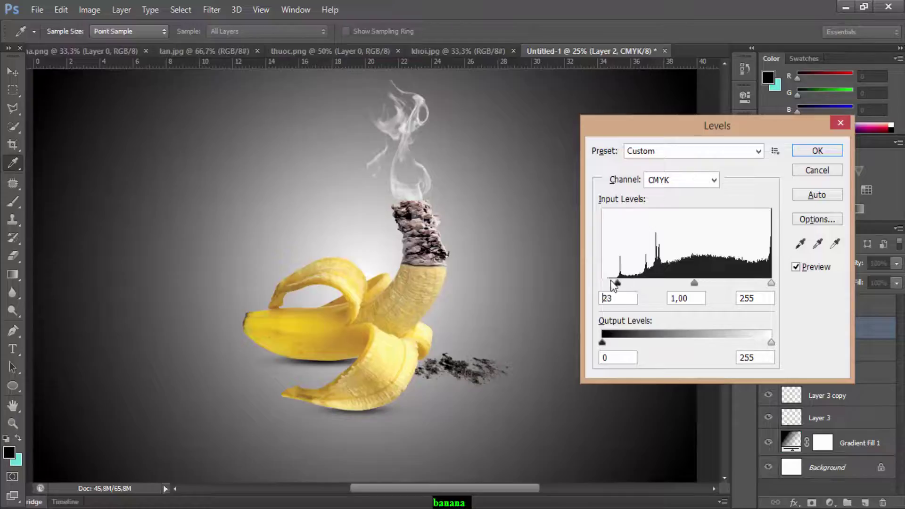
mouse_move(686, 283)
left_mouse_down()
mouse_move(662, 283)
mouse_move(671, 281)
left_mouse_up()
- Confirm Layer 2's Levels, then apply Levels midtones 0,40 to the banana on Layer 1
left_click(824, 153)
key("v")
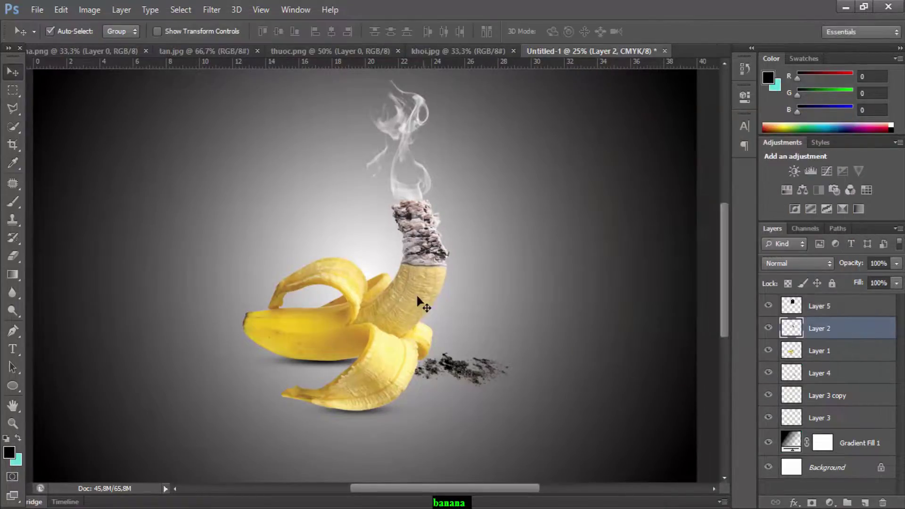
left_click(424, 319)
key("ctrl+l")
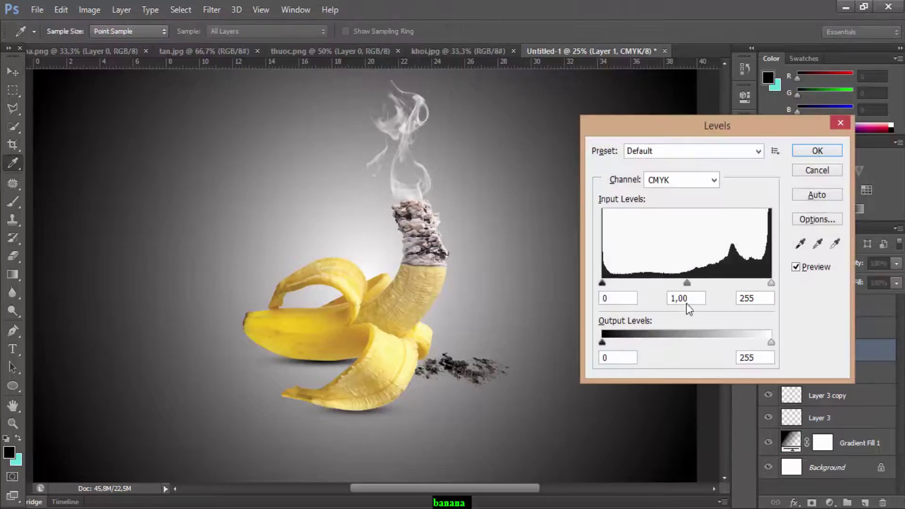
mouse_move(686, 283)
left_mouse_down()
mouse_move(671, 283)
mouse_move(729, 284)
left_mouse_up()
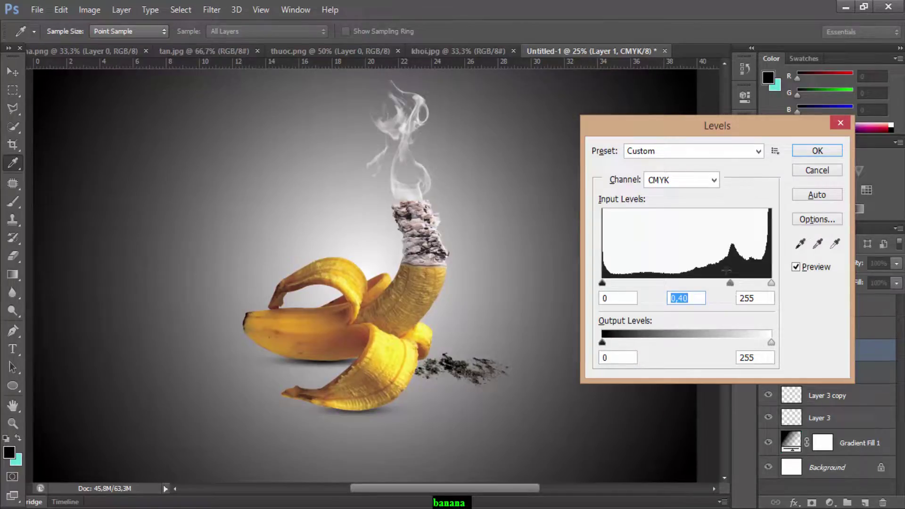
left_click(800, 151)
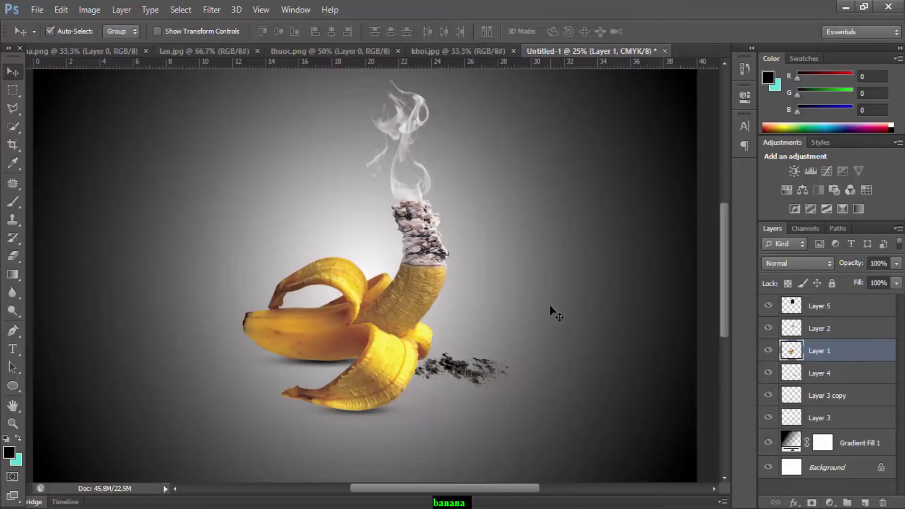
left_click_drag(534, 302, 543, 312)
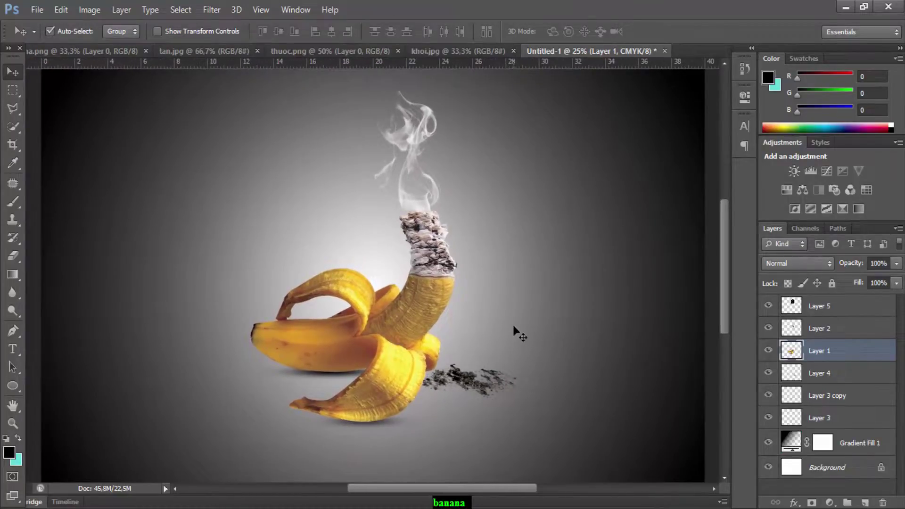
left_click_drag(514, 328, 516, 296)
left_click(13, 330)
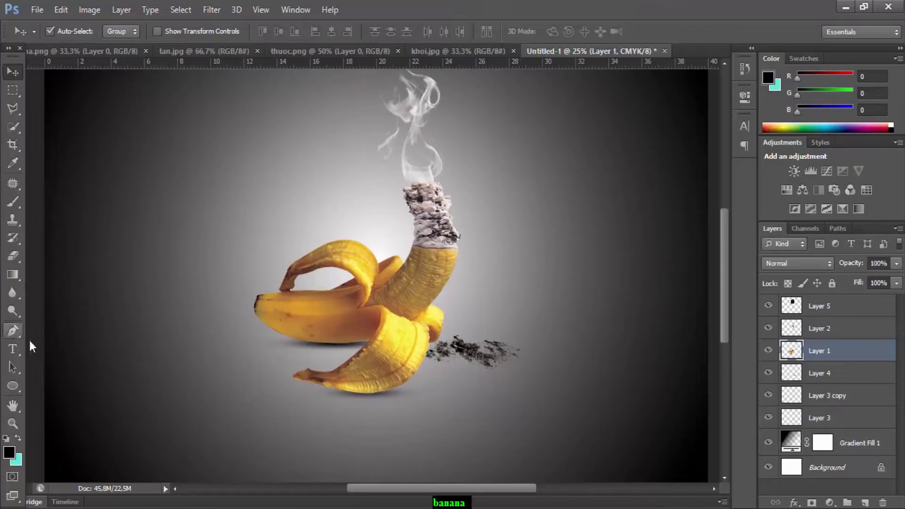